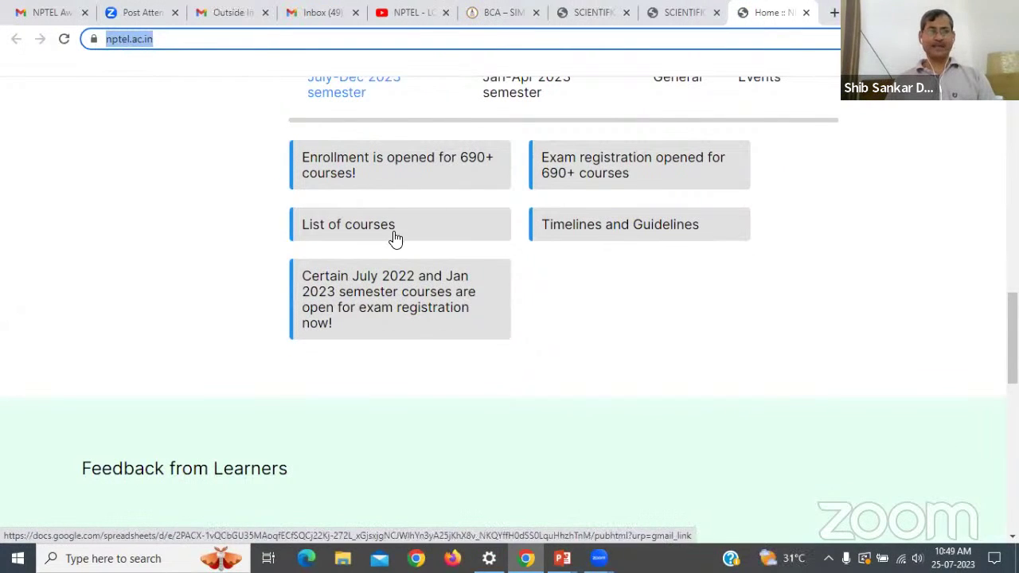
Look over the July 2023 timelines document, then open the July–Dec 2023 Final Course List sheet.
click(702, 228)
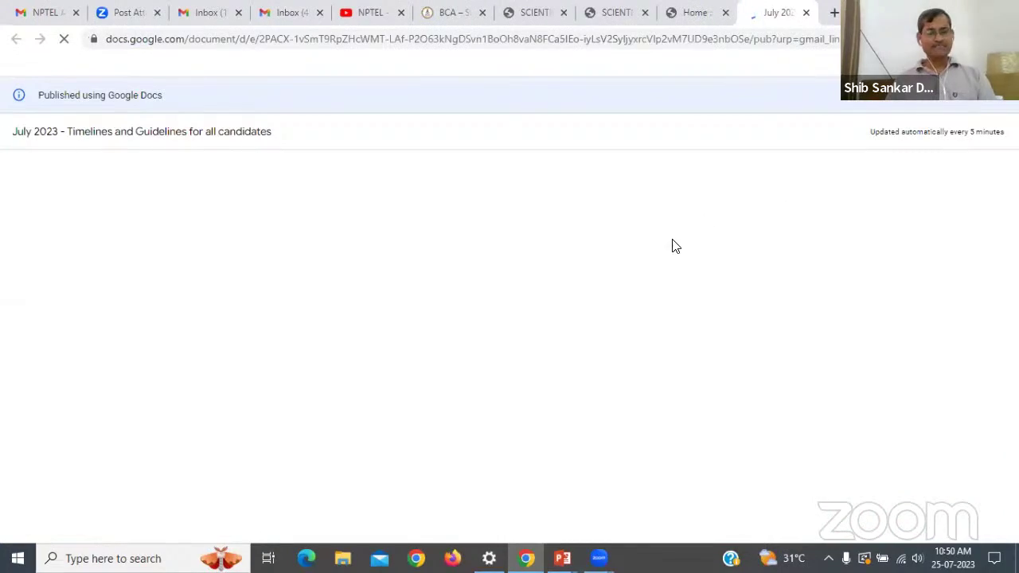
scroll(671, 255, down, 10)
scroll(671, 254, up, 1)
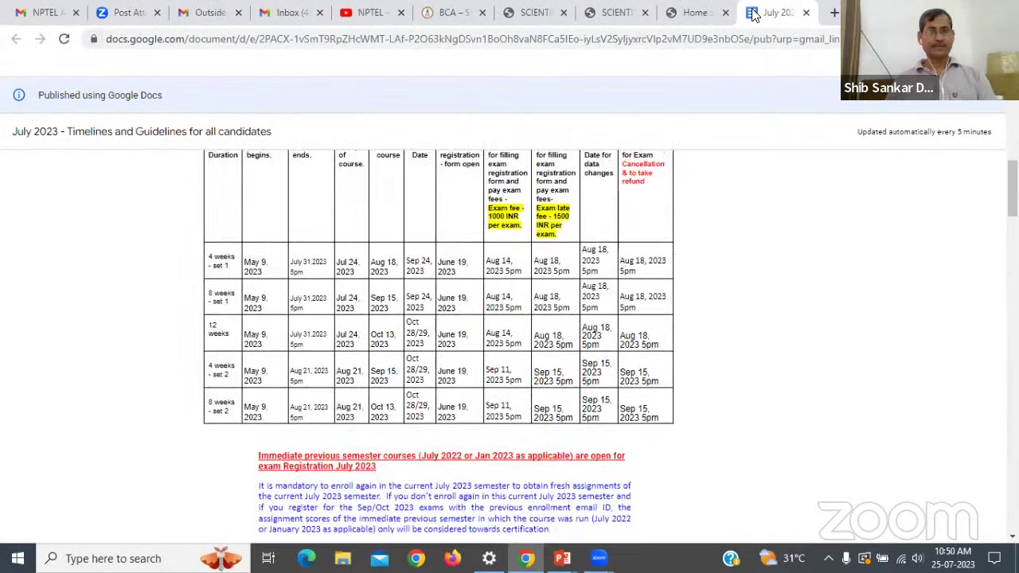
click(711, 12)
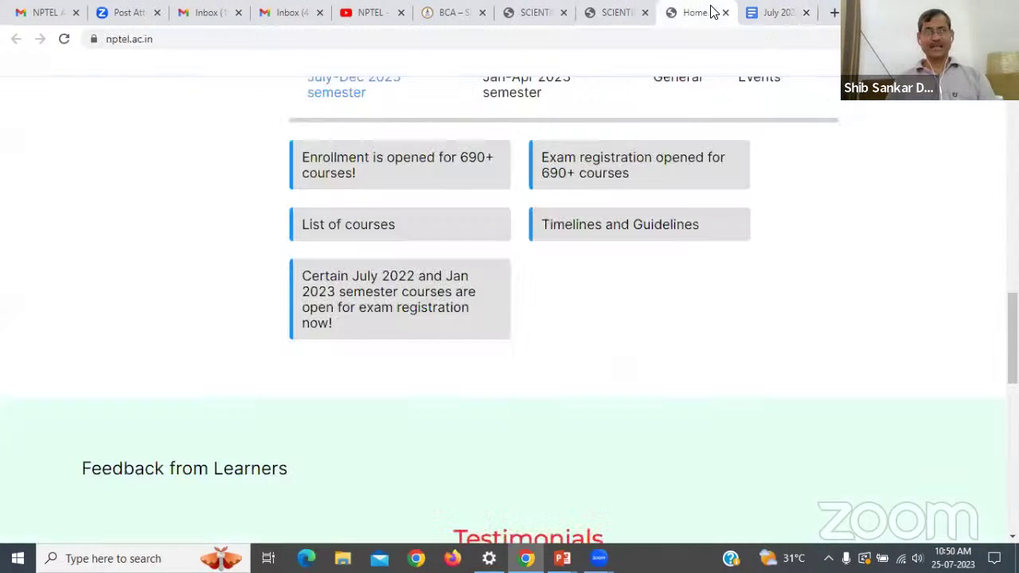
click(378, 226)
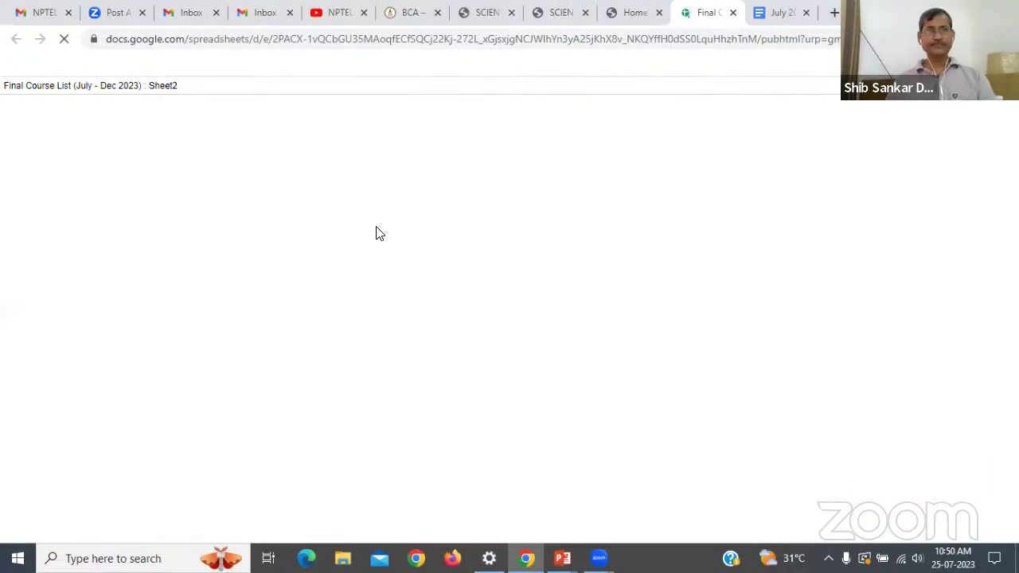
scroll(378, 233, down, 3)
scroll(378, 232, up, 3)
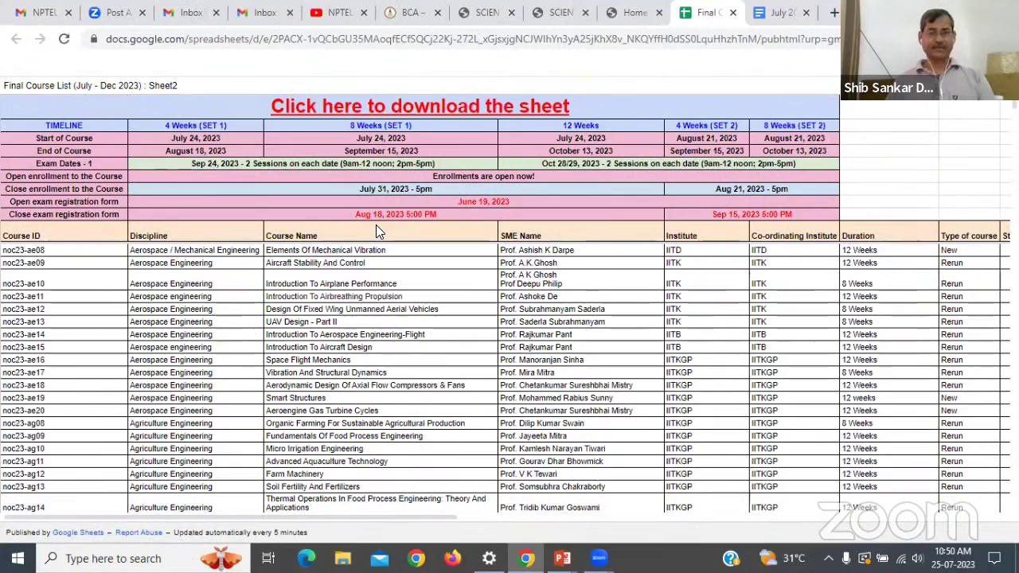
scroll(377, 228, down, 3)
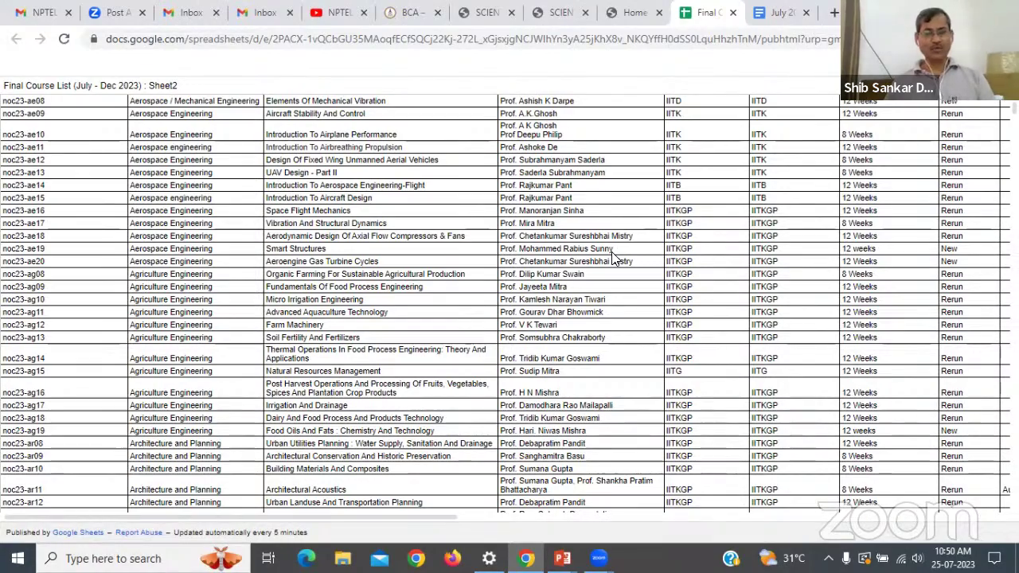
scroll(613, 257, right, 3)
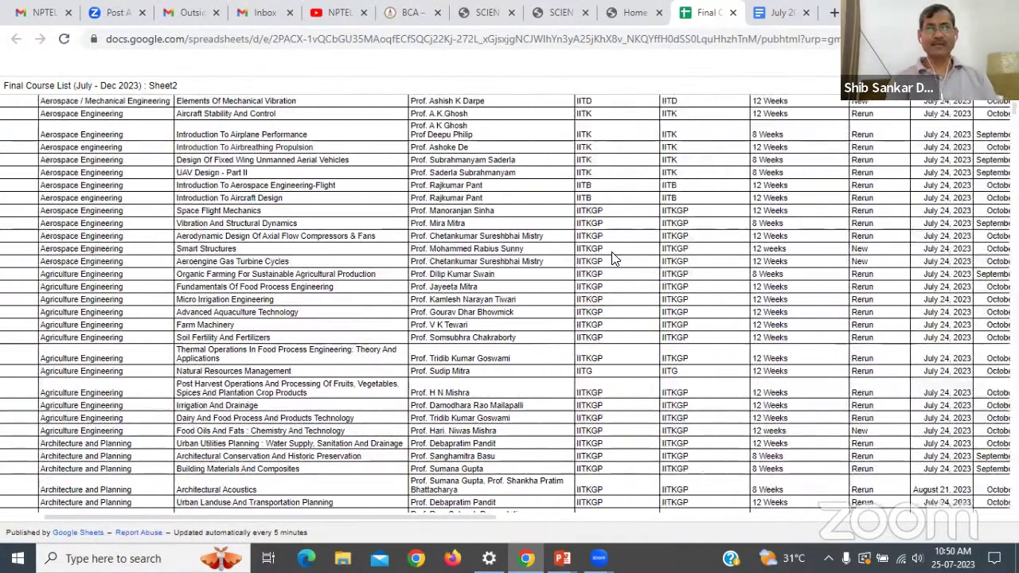
scroll(613, 257, right, 4)
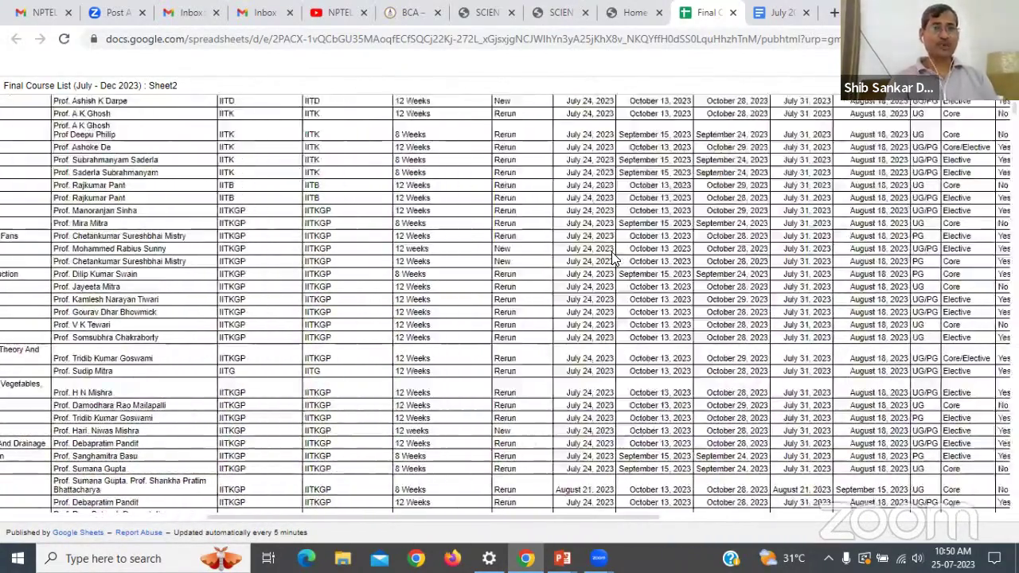
scroll(613, 257, right, 3)
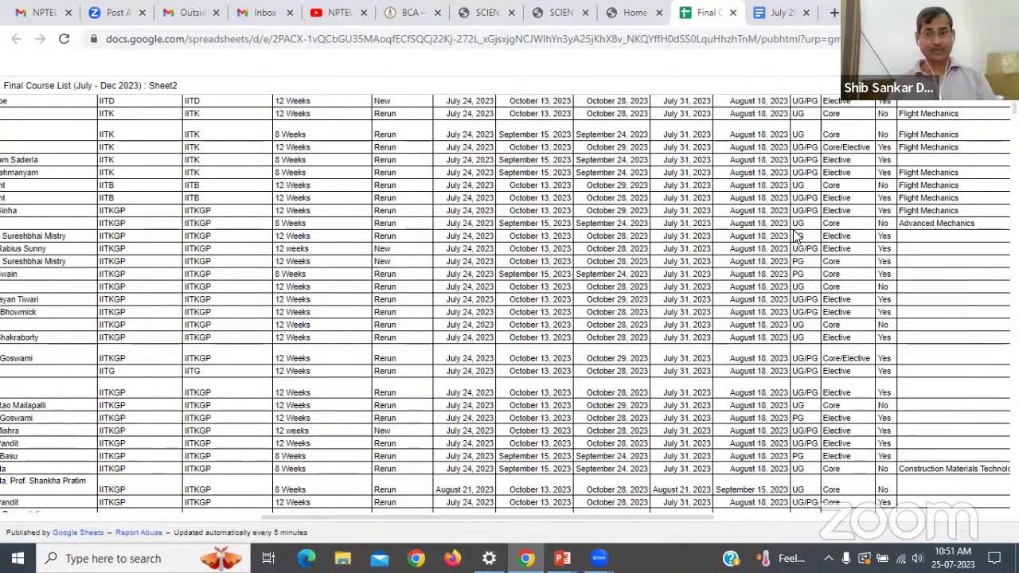
Scan the course list across to its preview-link columns and back, then return to the slideshow.
scroll(796, 235, right, 4)
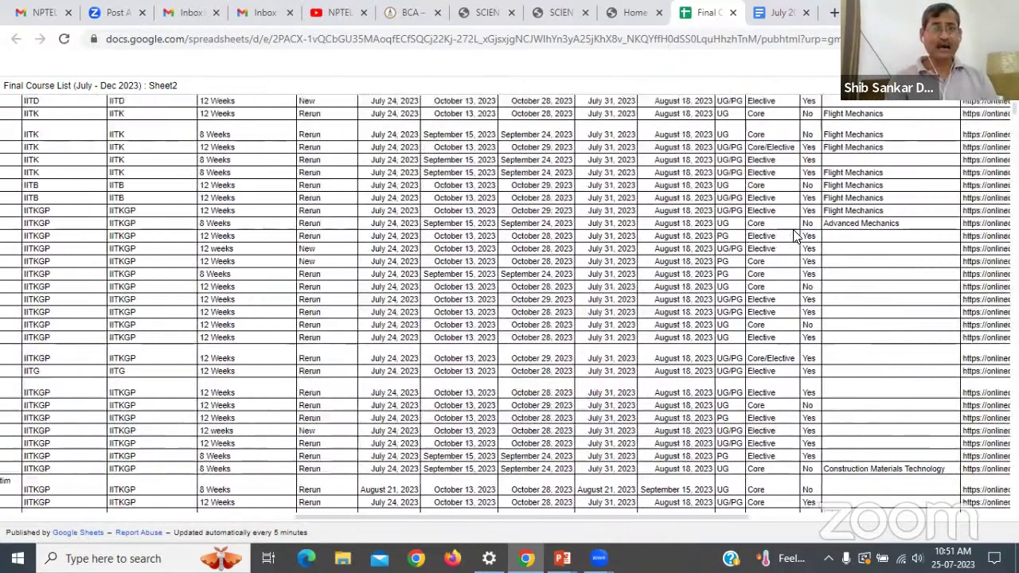
scroll(796, 235, right, 8)
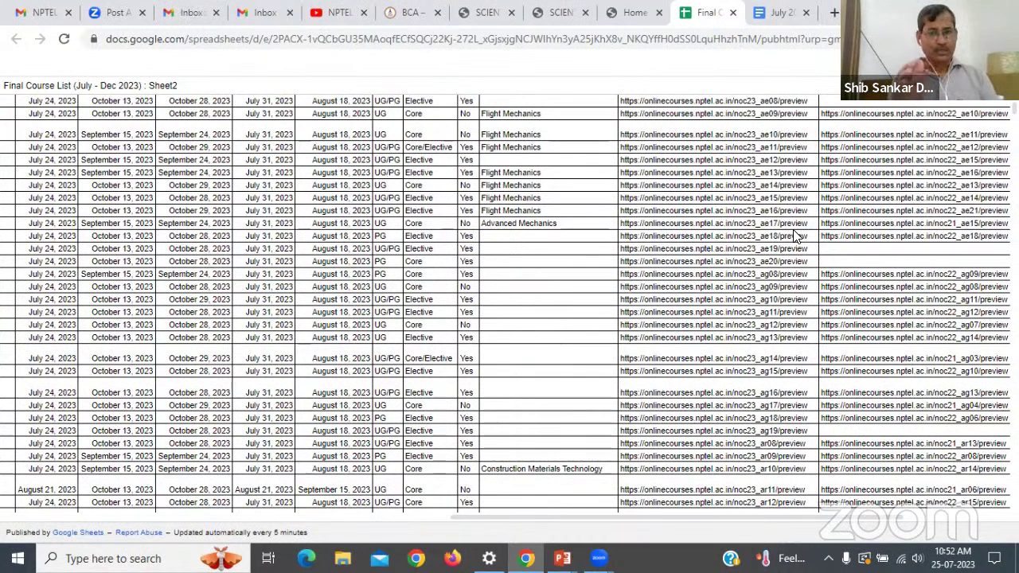
scroll(796, 236, right, 5)
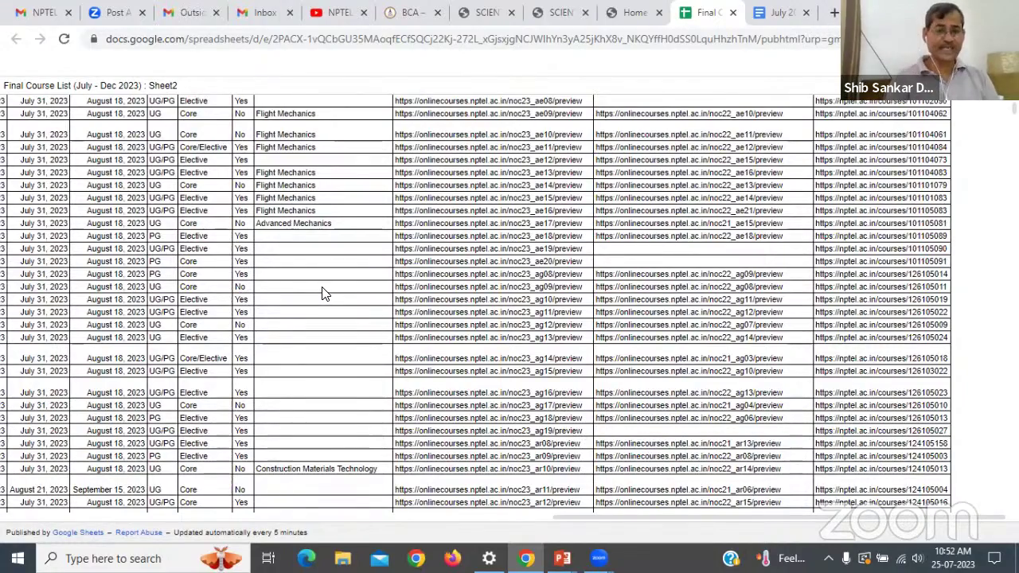
scroll(322, 293, left, 15)
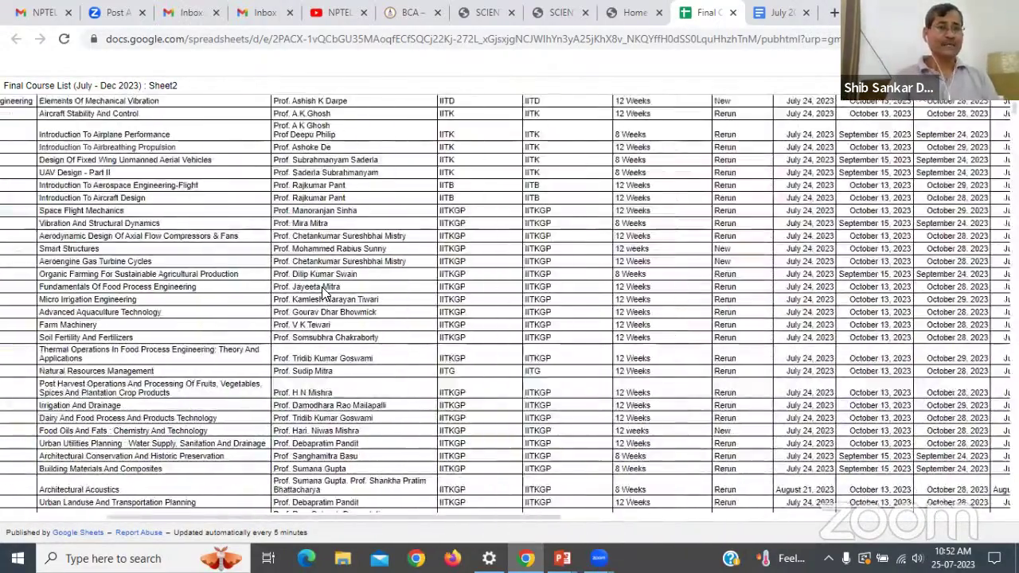
scroll(322, 293, left, 3)
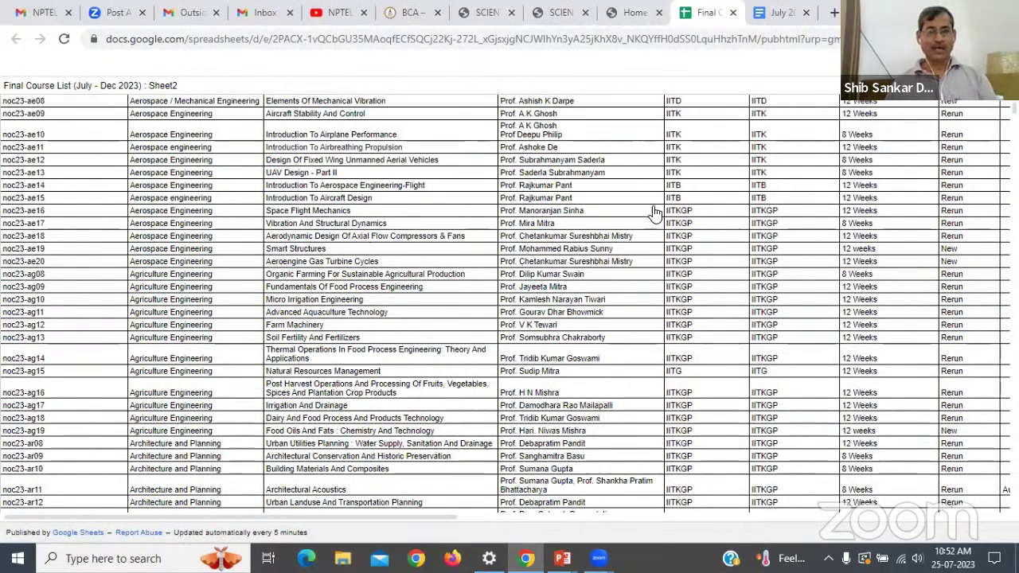
key(alt+Tab)
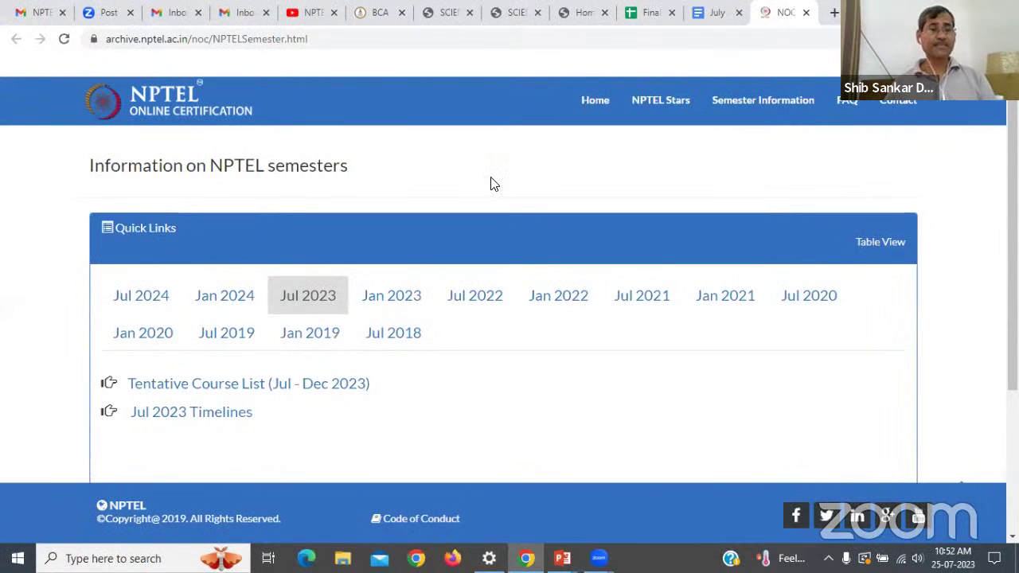
View the Jan 2024 timelines, then open the Tentative Course List for Jan–April 2024.
scroll(490, 183, down, 2)
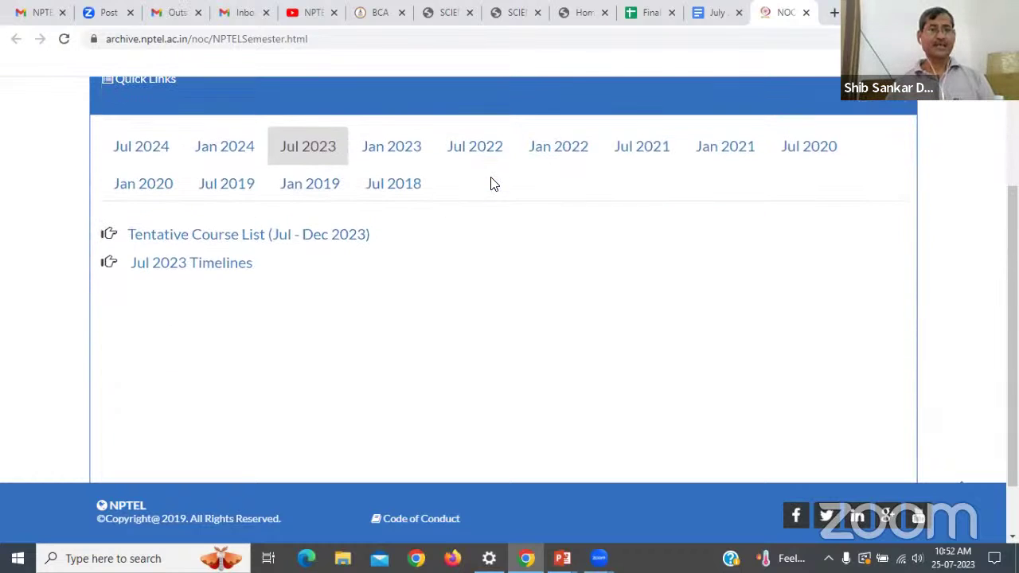
click(234, 151)
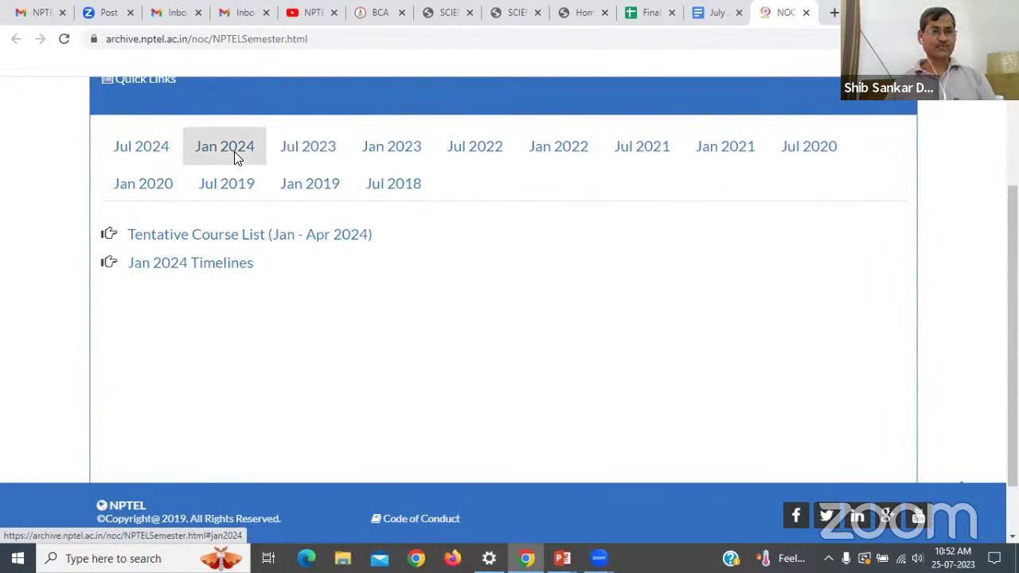
click(215, 271)
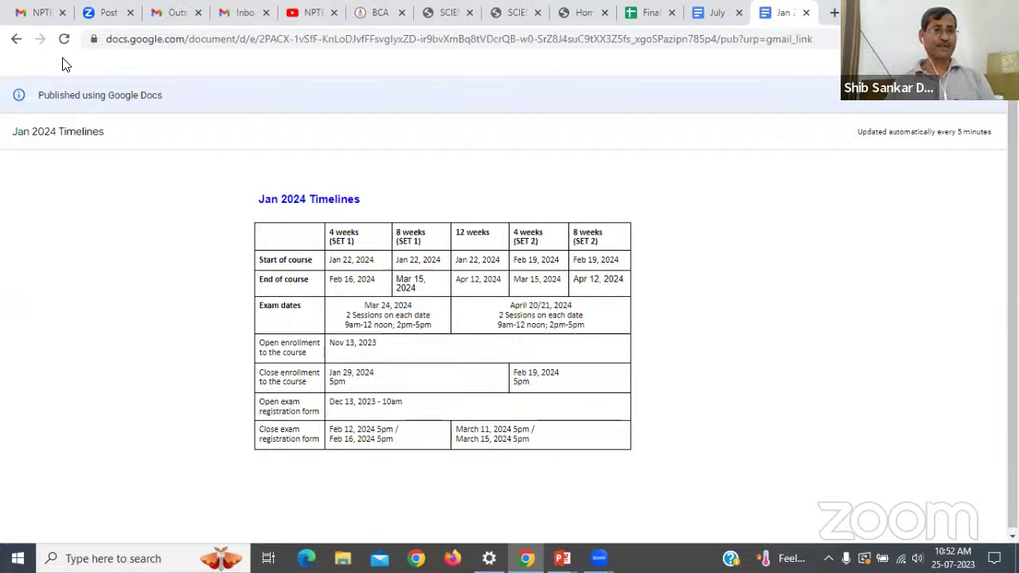
click(14, 40)
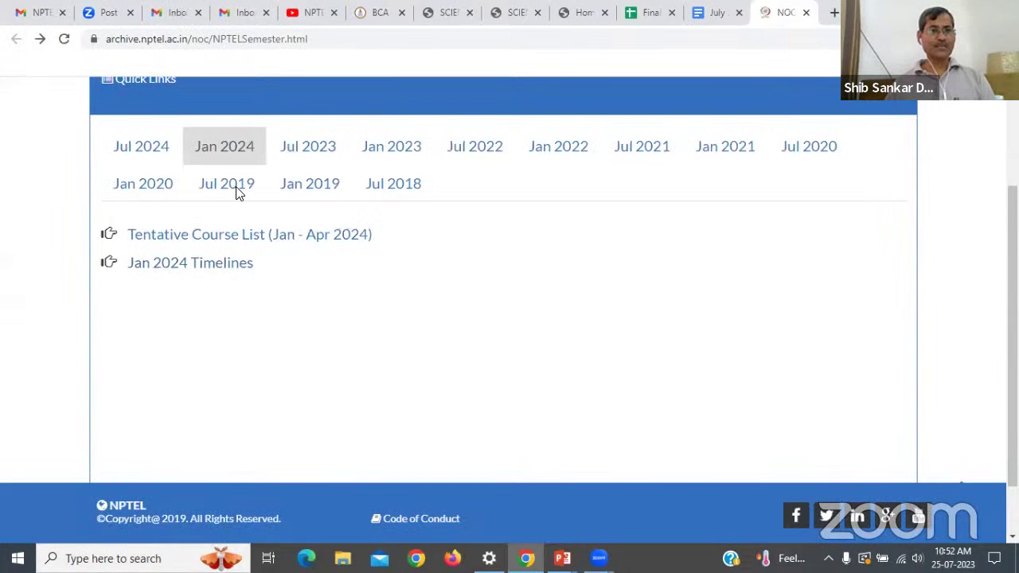
click(200, 234)
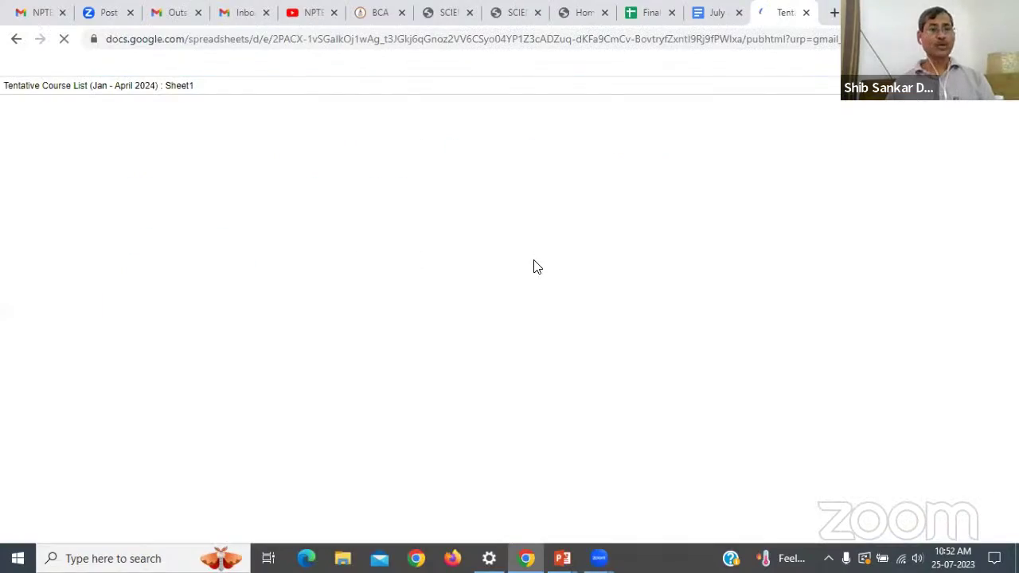
Scroll down the tentative Jan–April 2024 course list, then go back to the NPTEL links slide.
scroll(345, 209, down, 4)
scroll(345, 209, down, 15)
scroll(345, 207, down, 11)
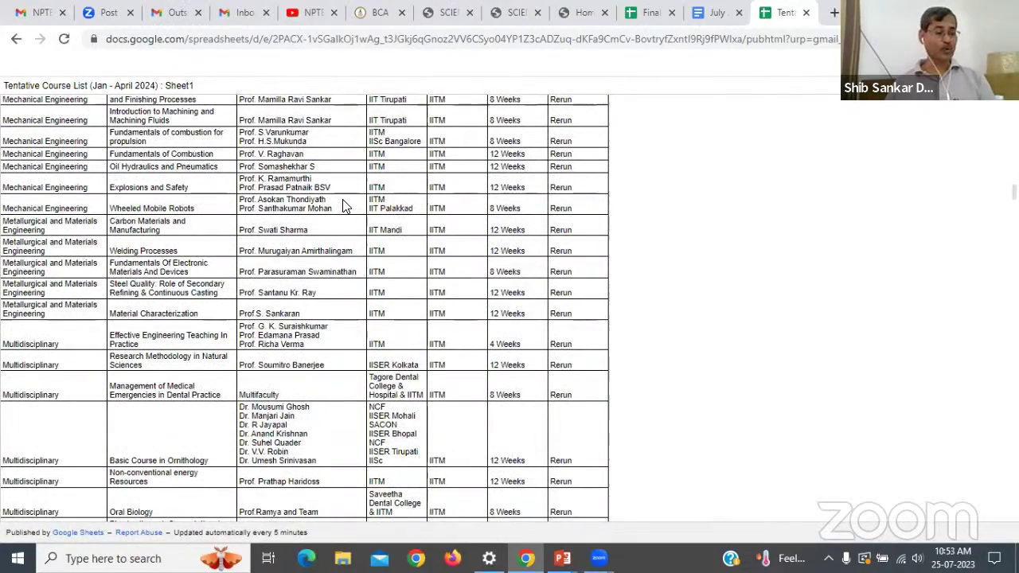
scroll(346, 207, down, 4)
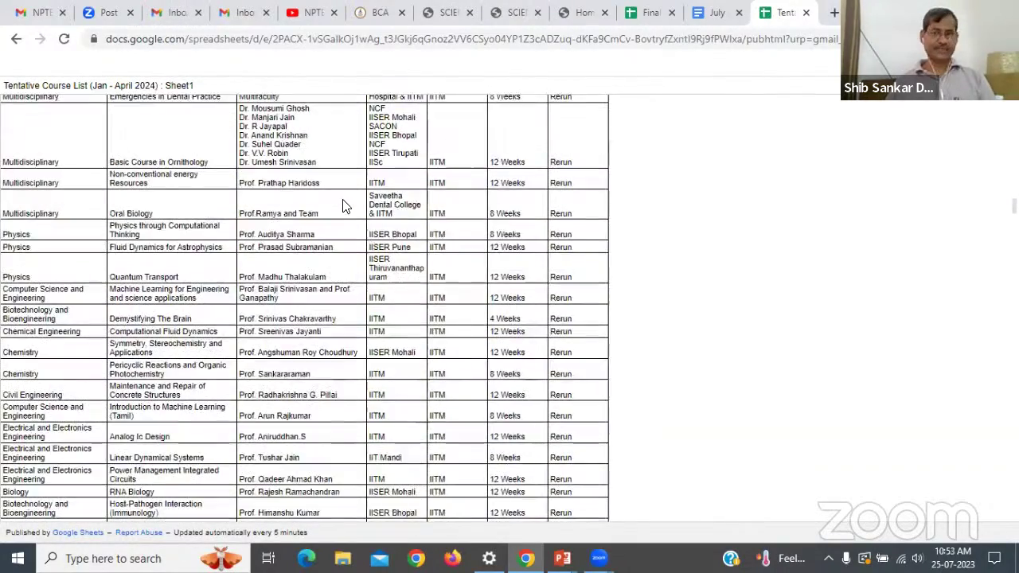
scroll(616, 188, down, 2)
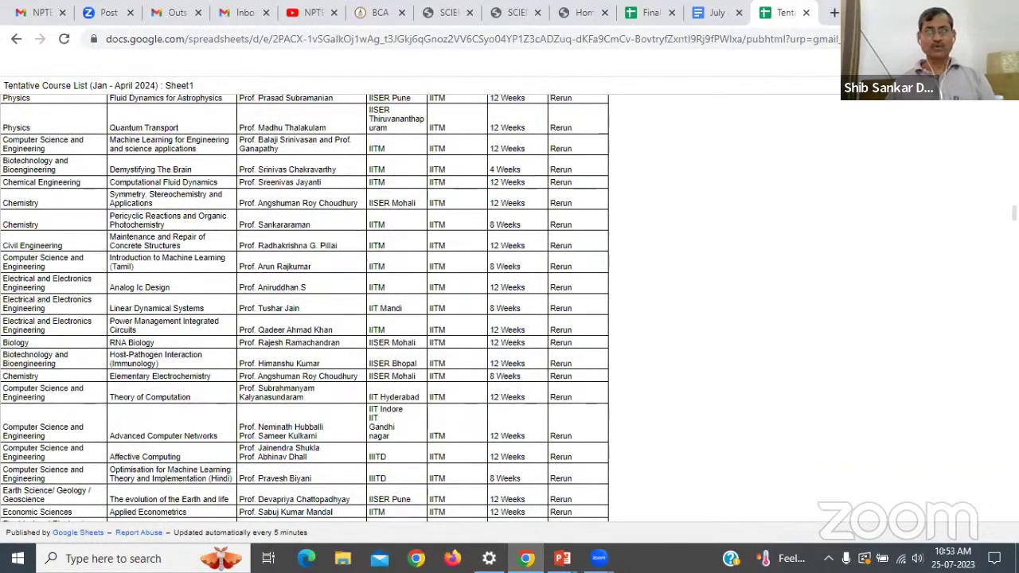
key(alt+Tab)
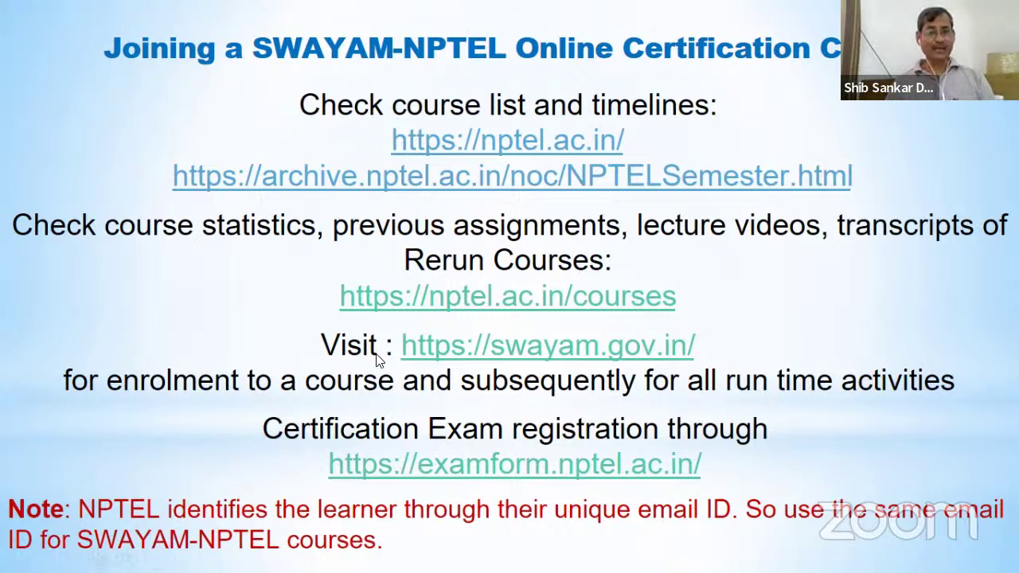
click(538, 298)
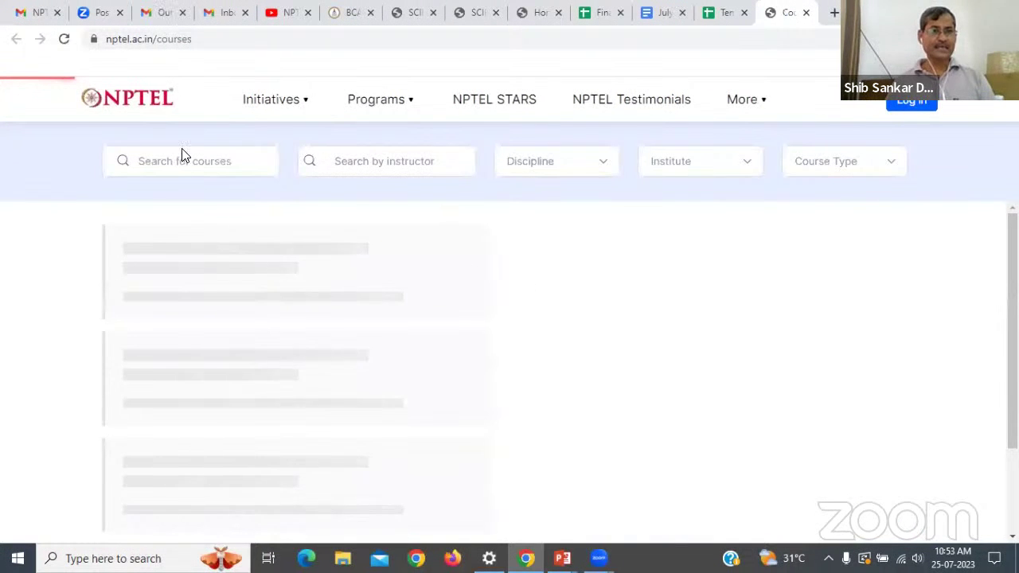
Search NPTEL courses for 'python' and open NOC: The Joy of Computing using Python (IIT Ropar).
click(219, 163)
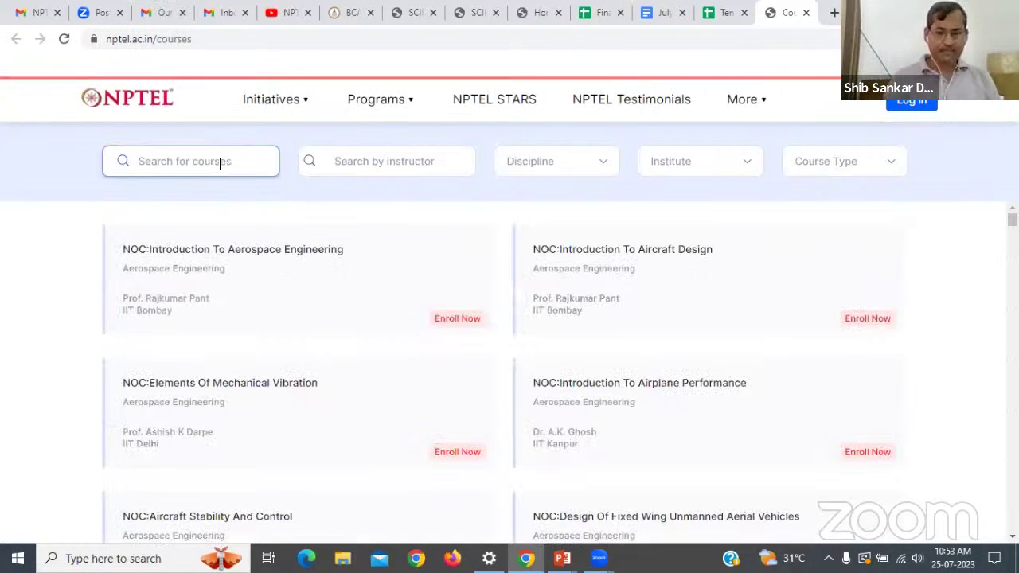
text(pyt)
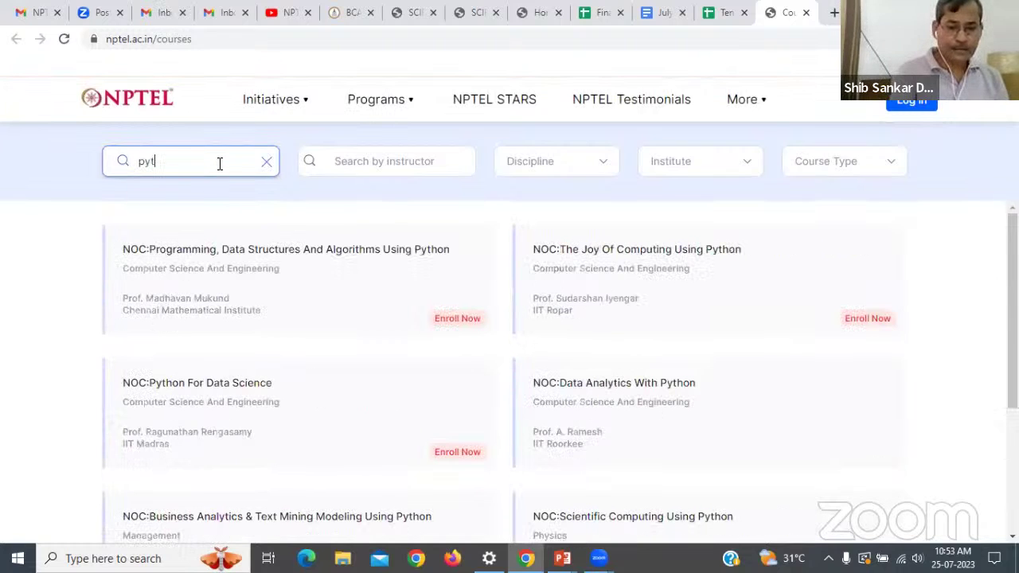
text(honi)
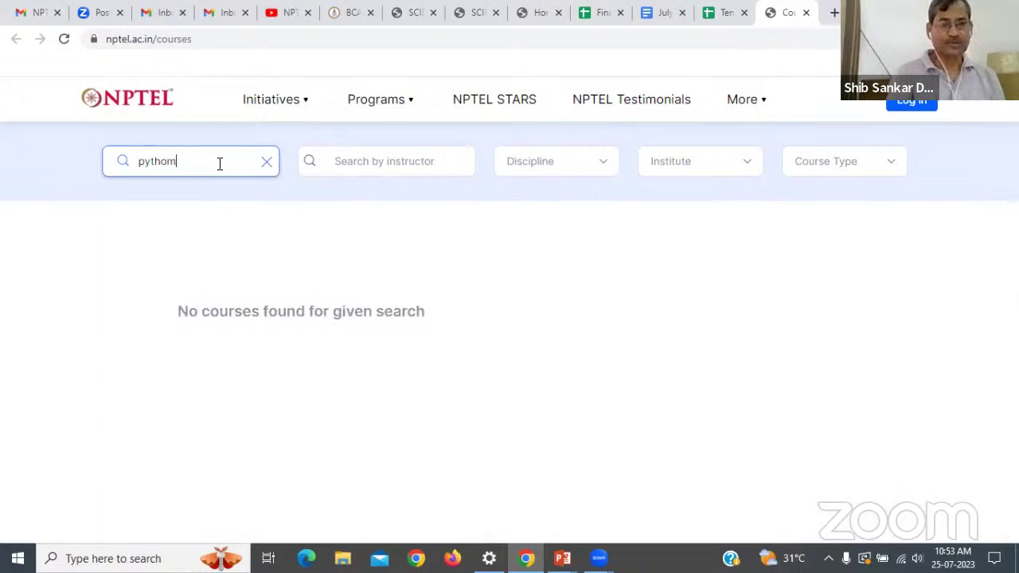
key(BackSpace)
key(BackSpace)
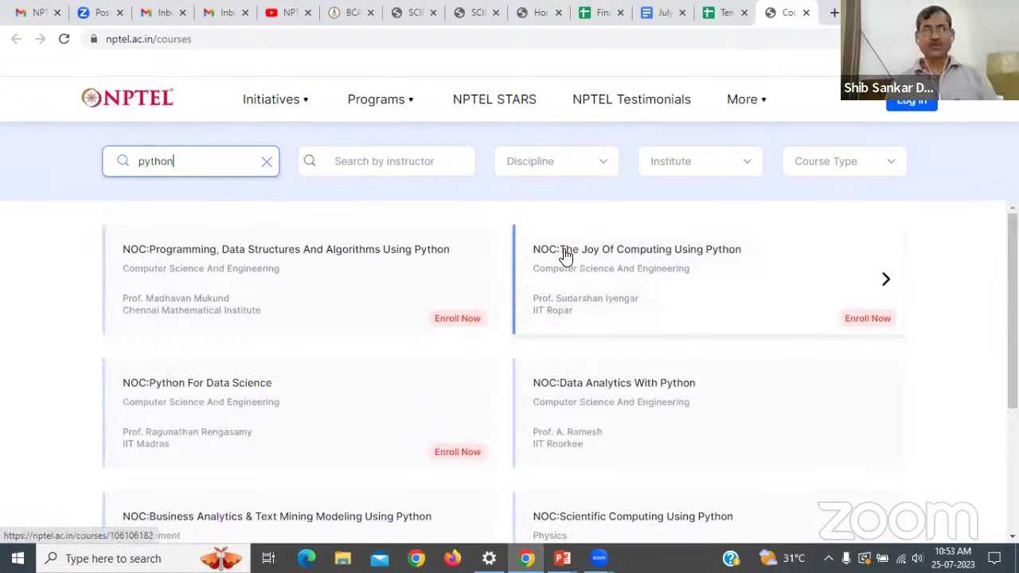
click(609, 261)
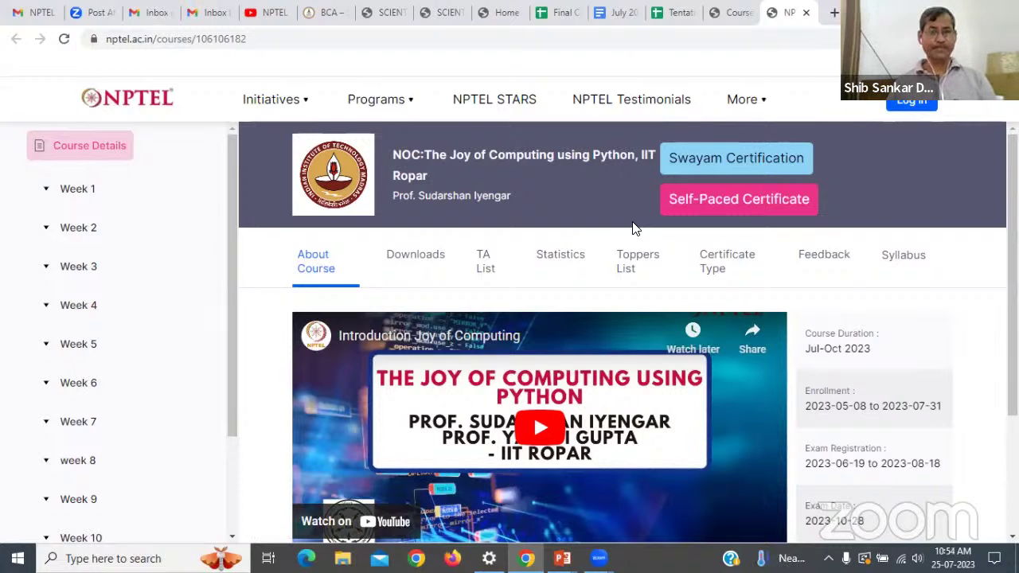
Expand Week 1 and play the 'Why Programming ?' and 'Programming for Everybody' lectures.
click(80, 188)
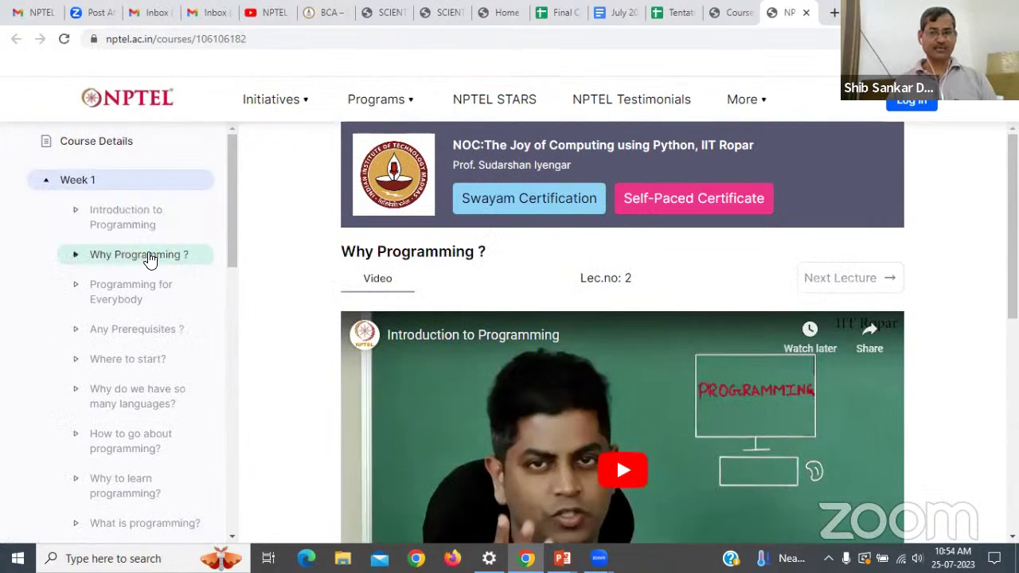
click(148, 254)
click(142, 296)
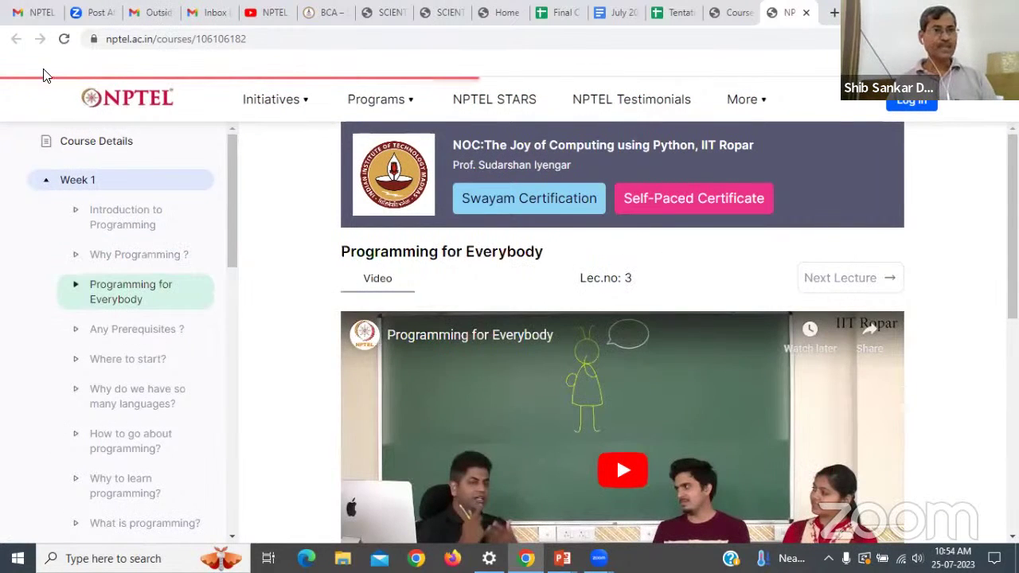
Reopen the Joy of Computing course and show its Downloads, expanding the past Assignments list.
click(732, 12)
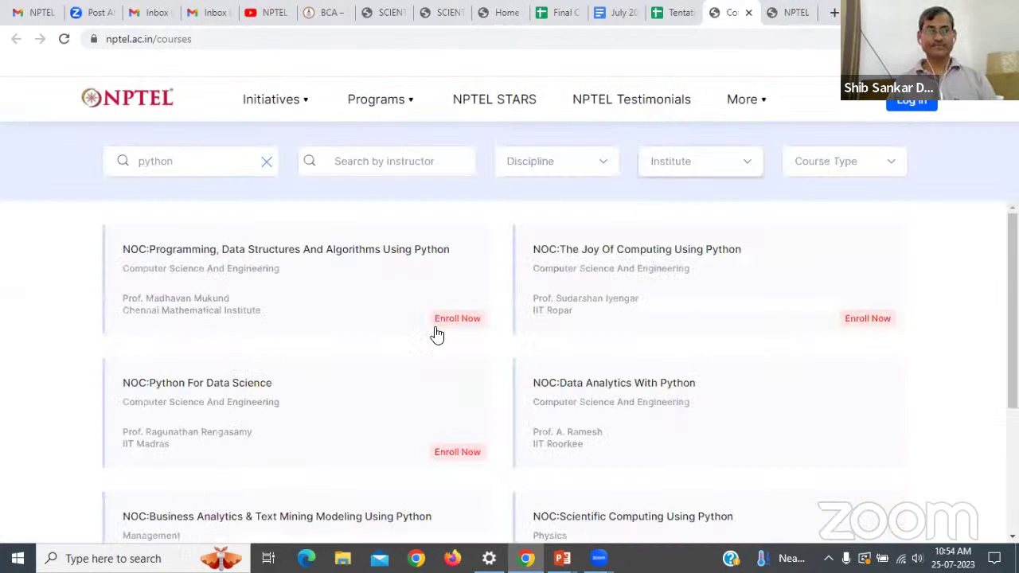
click(699, 251)
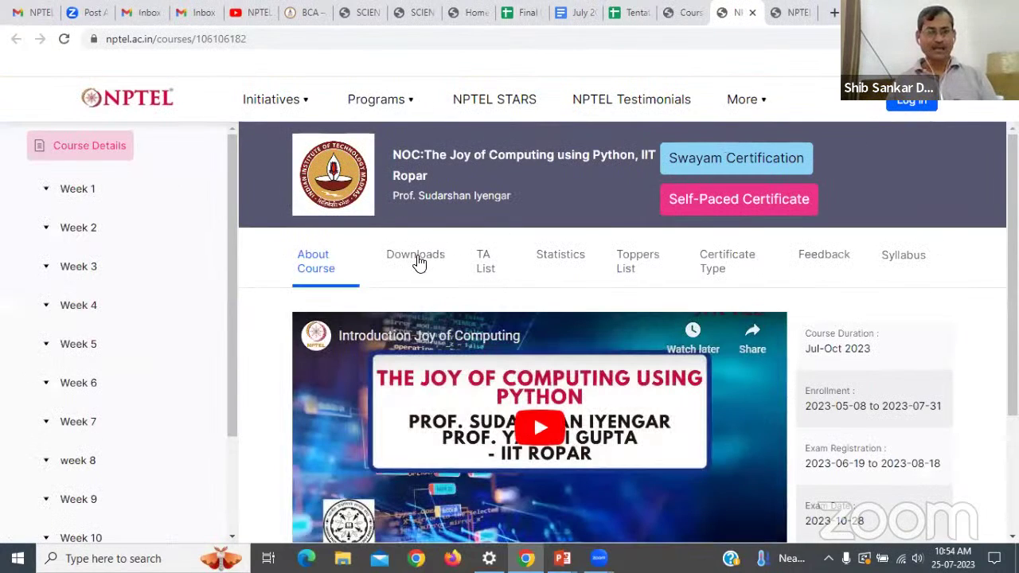
click(418, 263)
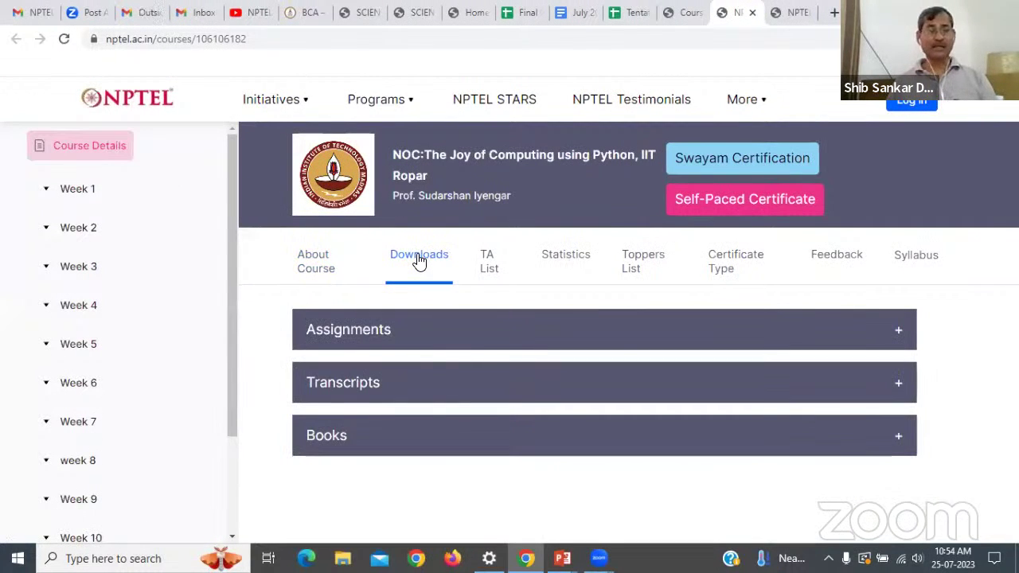
click(614, 335)
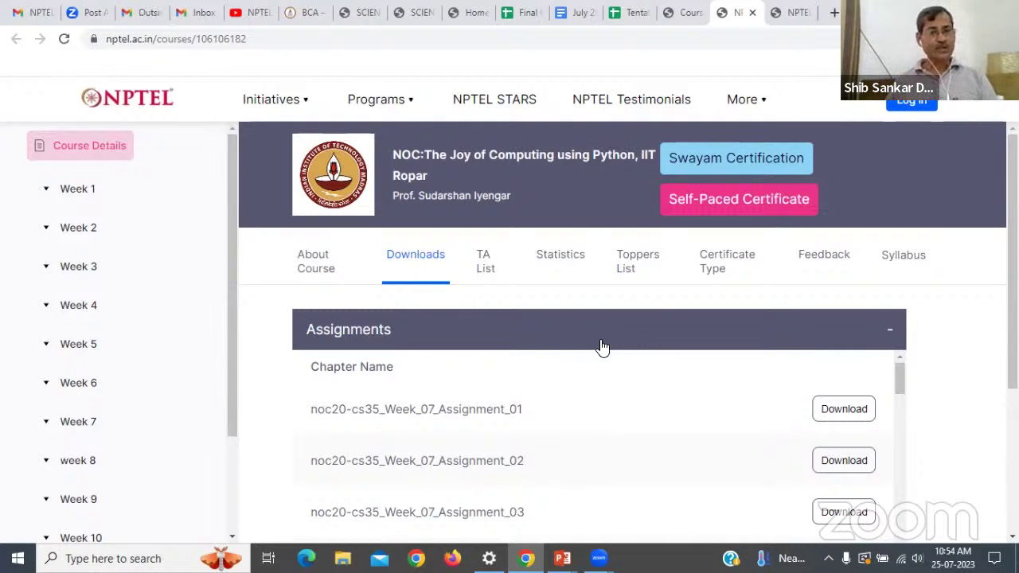
scroll(595, 364, down, 1)
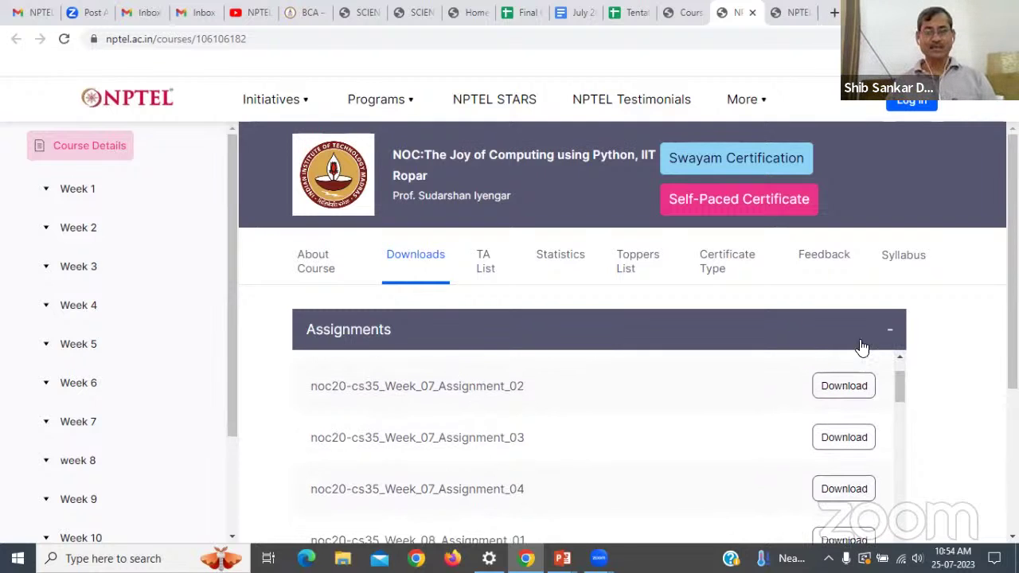
Preview the Week 7 Assignment_02 PDF, then collapse the Assignments list.
click(843, 385)
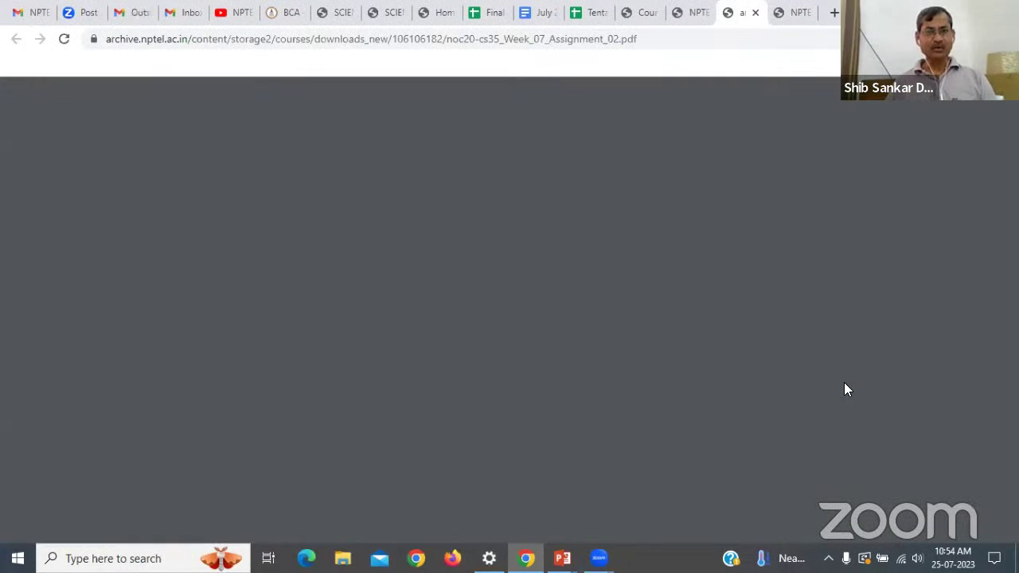
scroll(676, 354, down, 10)
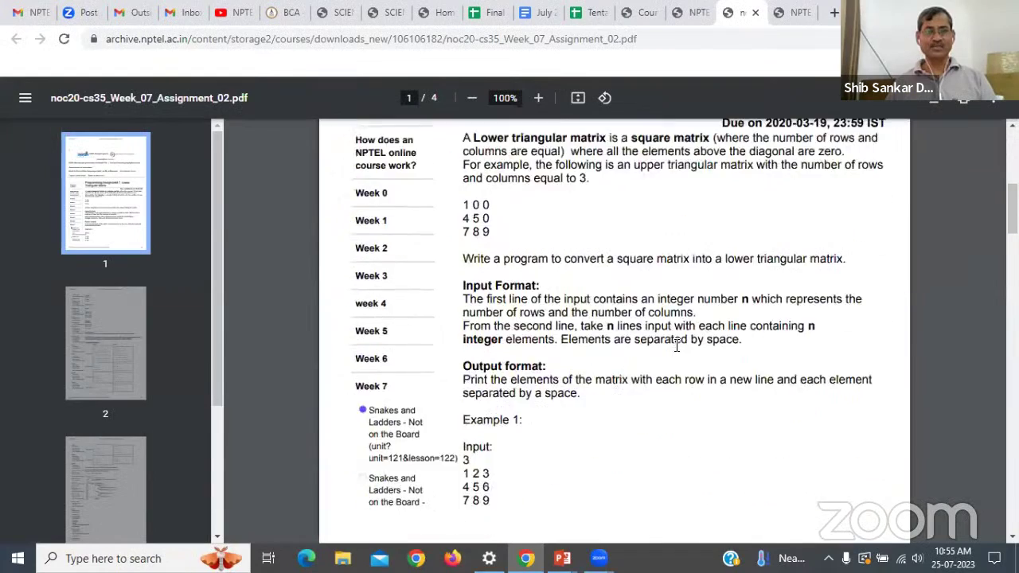
scroll(677, 344, down, 10)
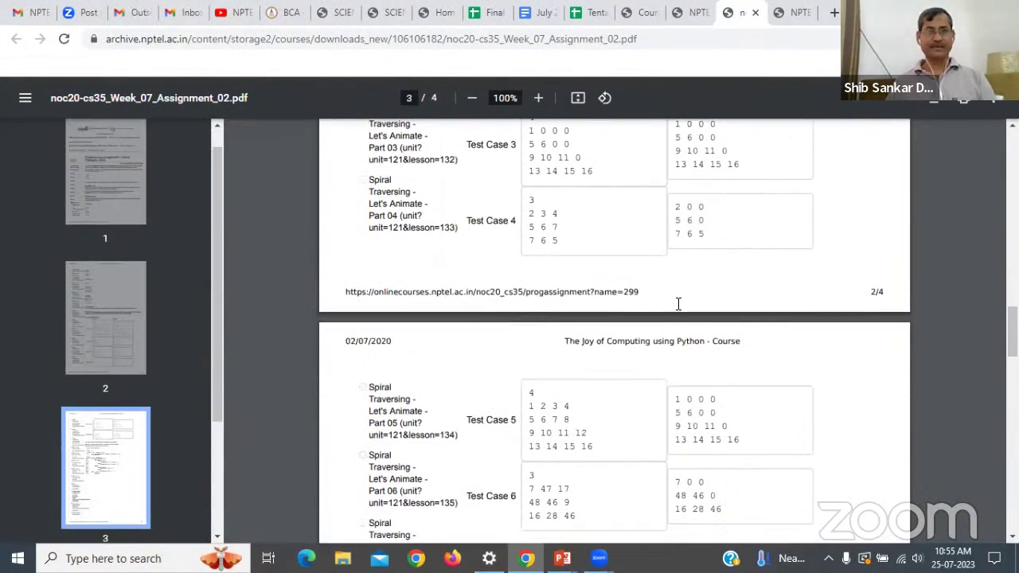
click(683, 13)
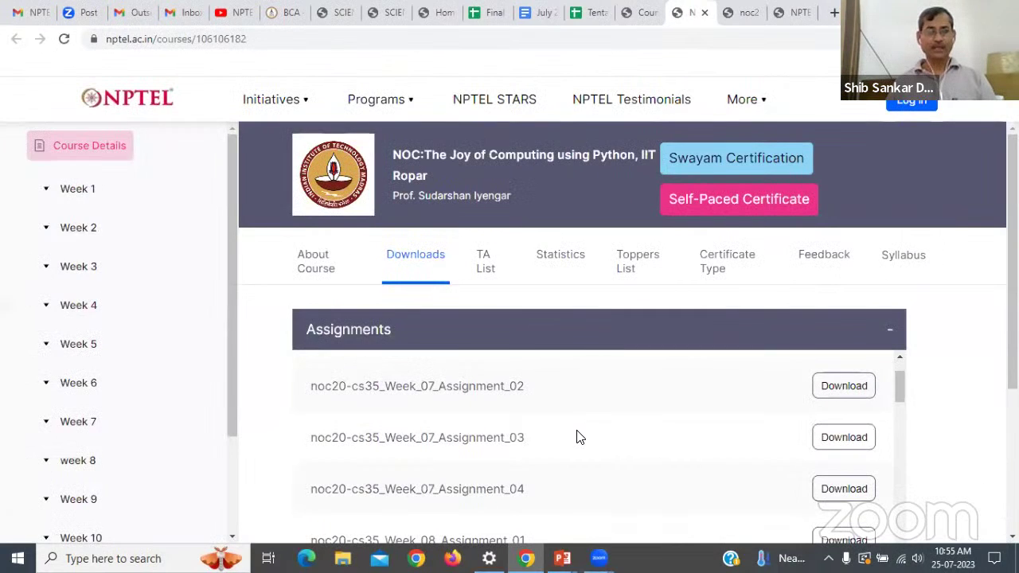
click(886, 336)
Check the Any Prerequisites transcript's language options, then expand Books to see the ENGLISH edition.
click(470, 385)
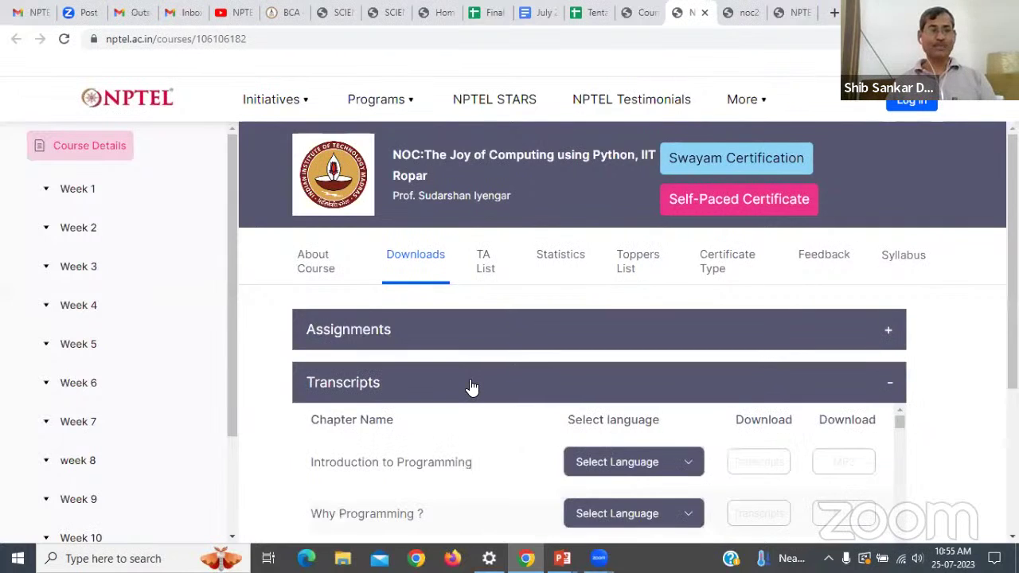
scroll(470, 385, down, 3)
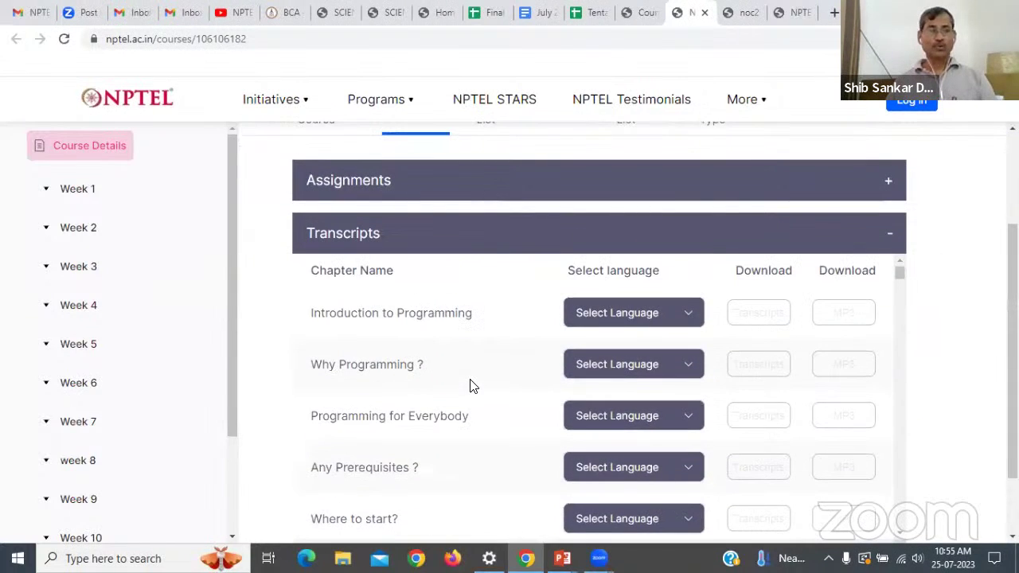
scroll(478, 374, down, 2)
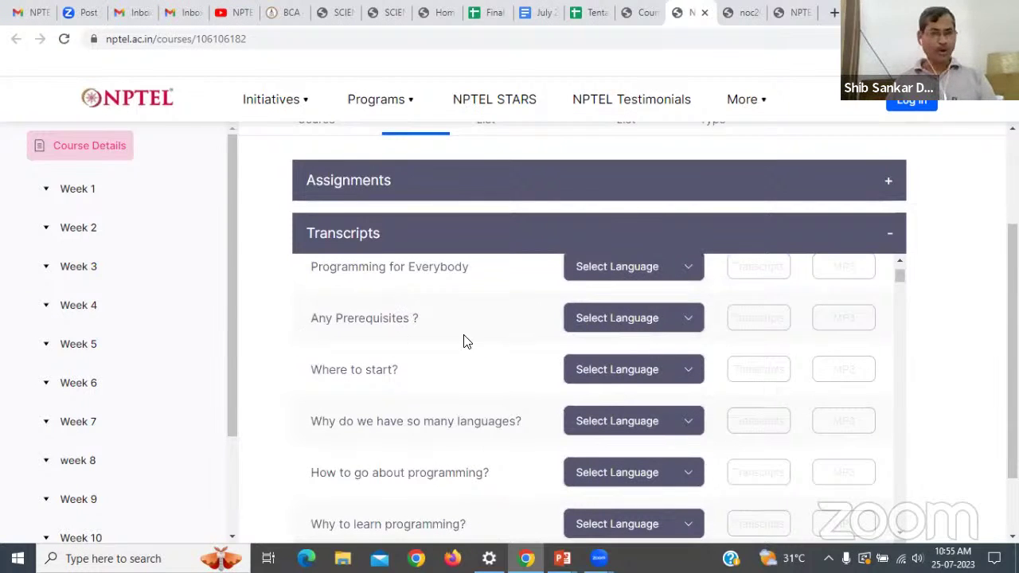
click(689, 323)
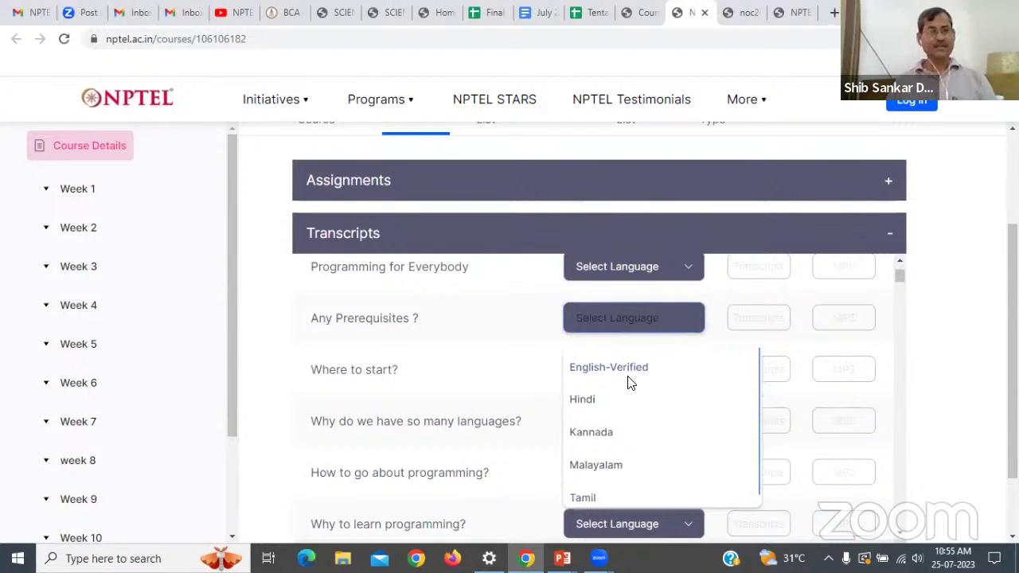
scroll(596, 405, down, 1)
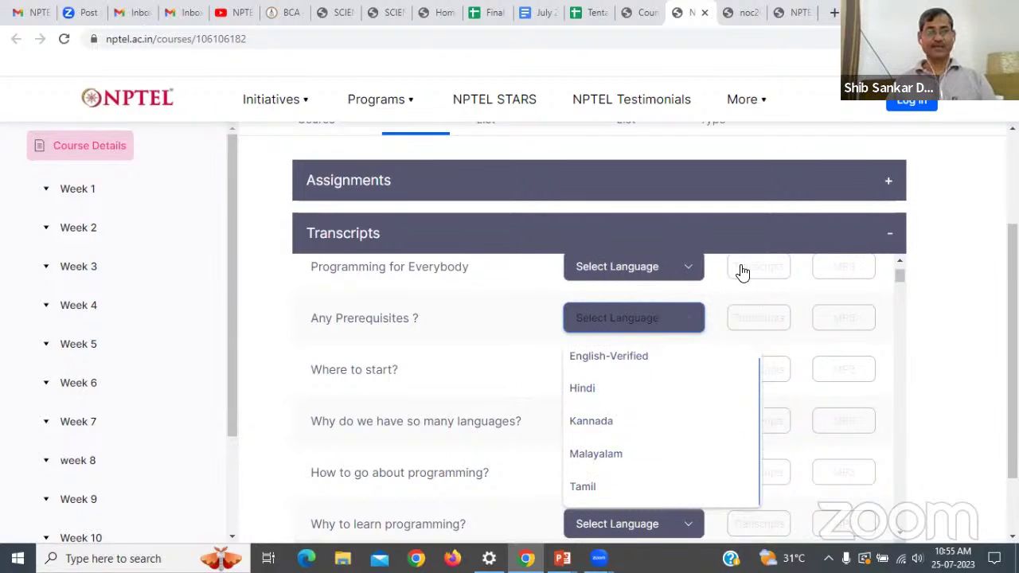
click(907, 234)
click(848, 248)
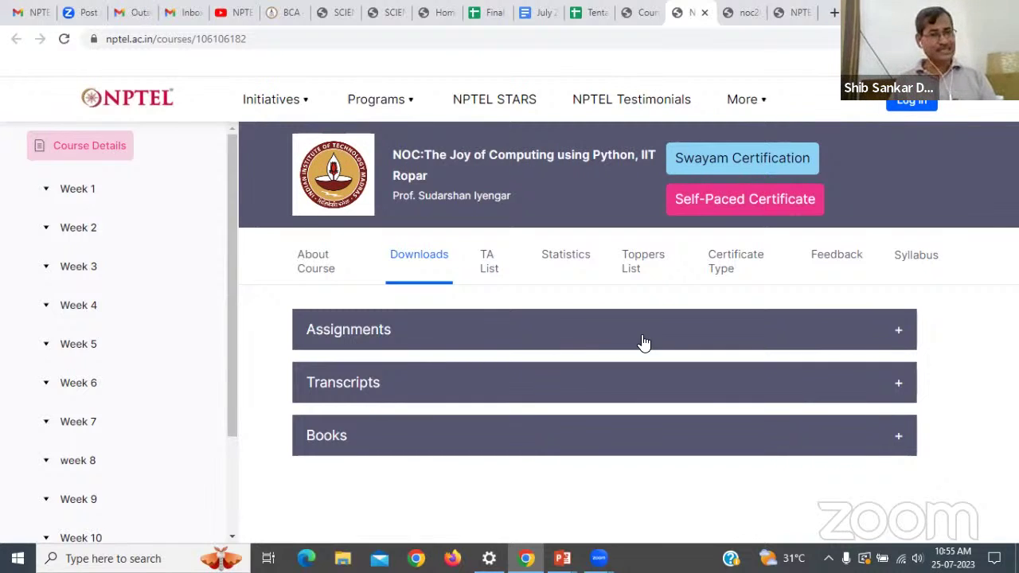
click(778, 436)
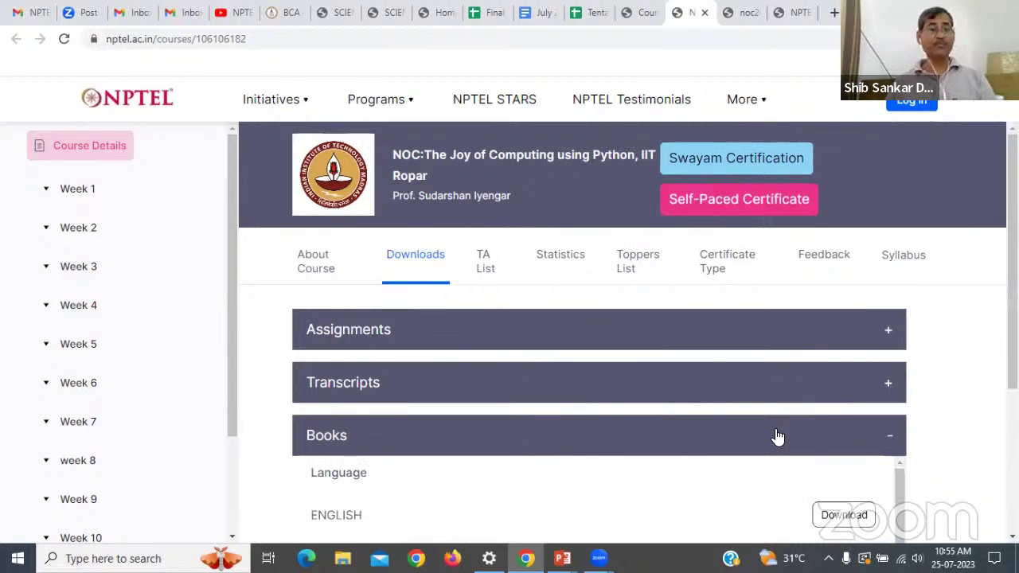
scroll(776, 436, down, 5)
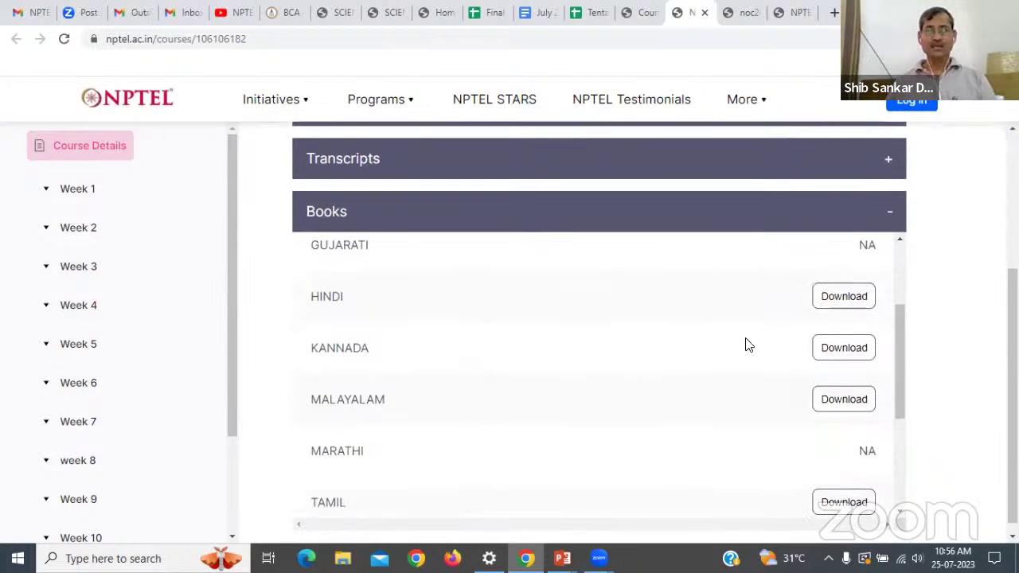
Open the KANNADA course book in Google Drive and scroll to its contents.
click(833, 348)
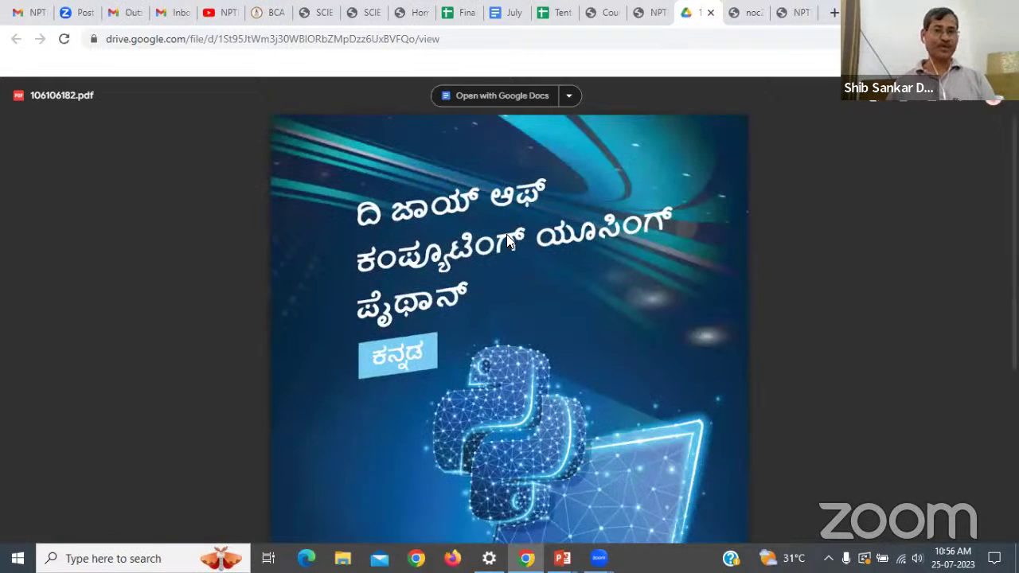
scroll(507, 234, down, 8)
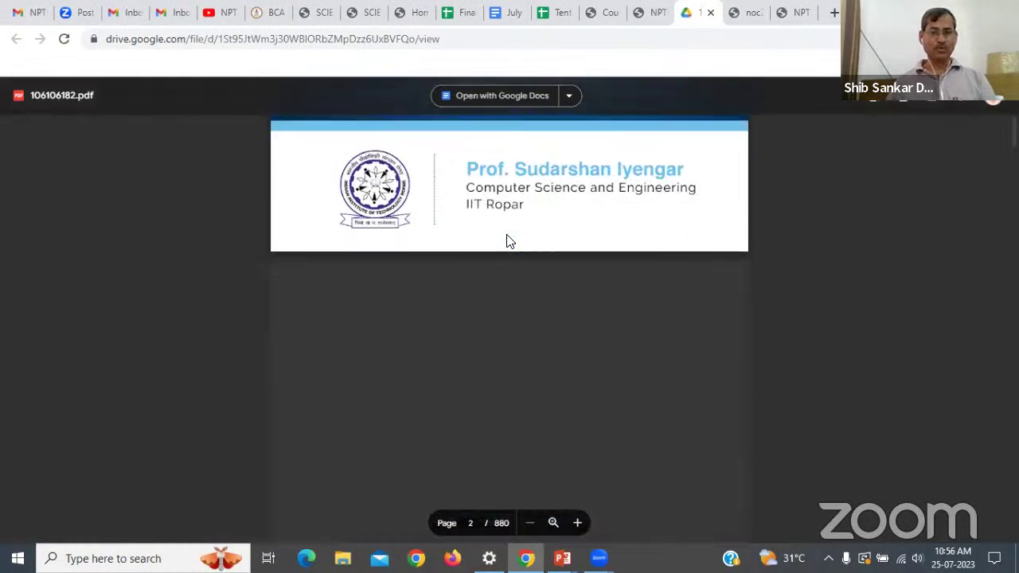
scroll(506, 234, up, 8)
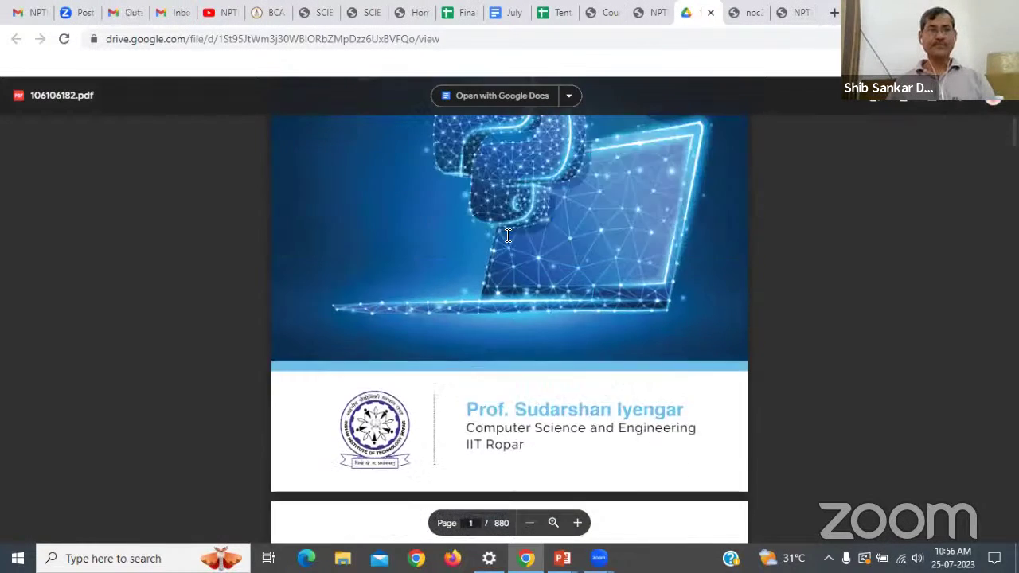
scroll(507, 235, down, 12)
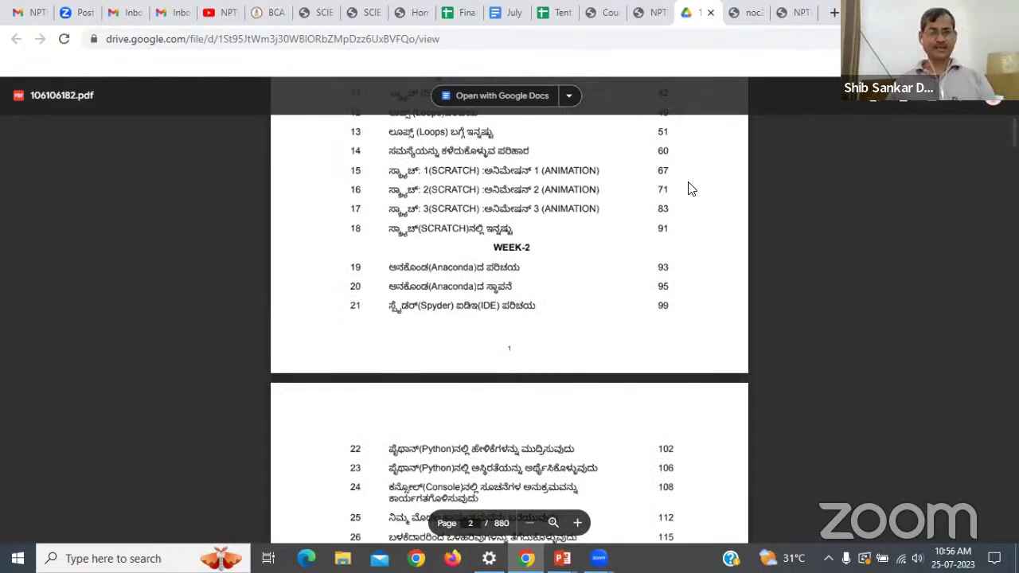
Return to the slideshow's SWAYAM-NPTEL links slide.
key(alt+Tab)
key(Right)
key(Left)
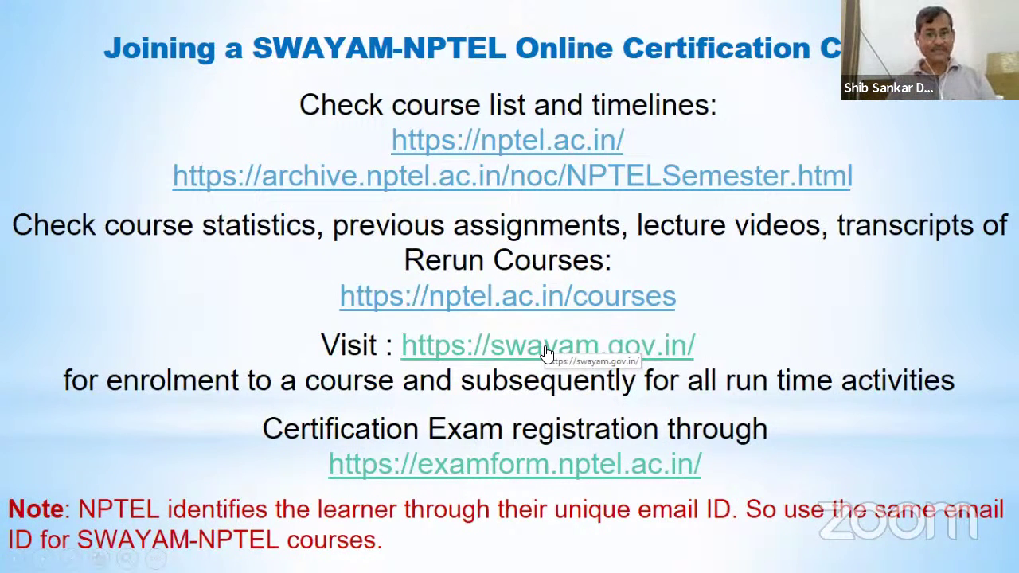
Open swayam.gov.in, dismiss the phishing warning, and put the cursor in the Search Catalog box.
click(545, 348)
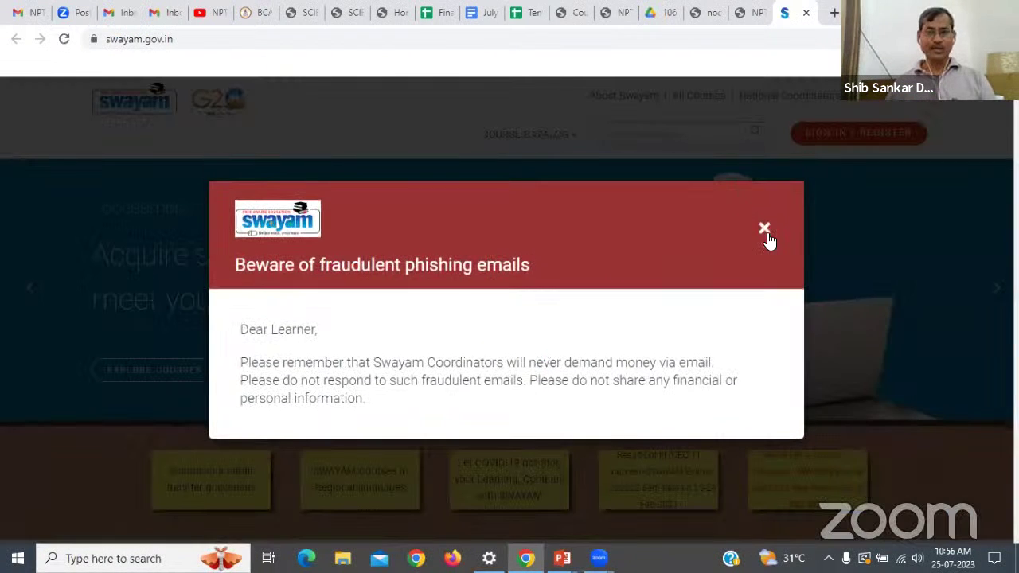
click(765, 229)
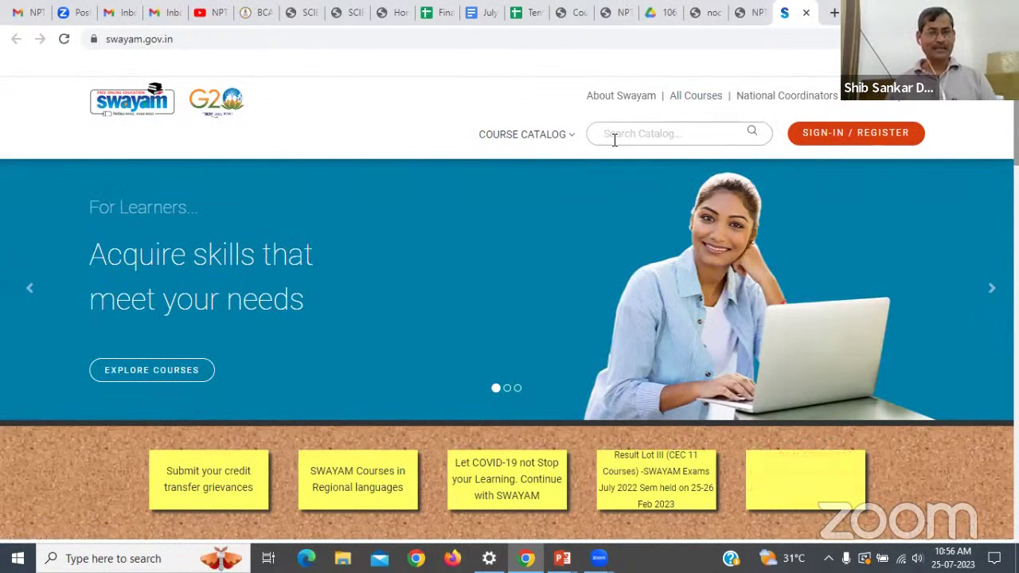
click(613, 134)
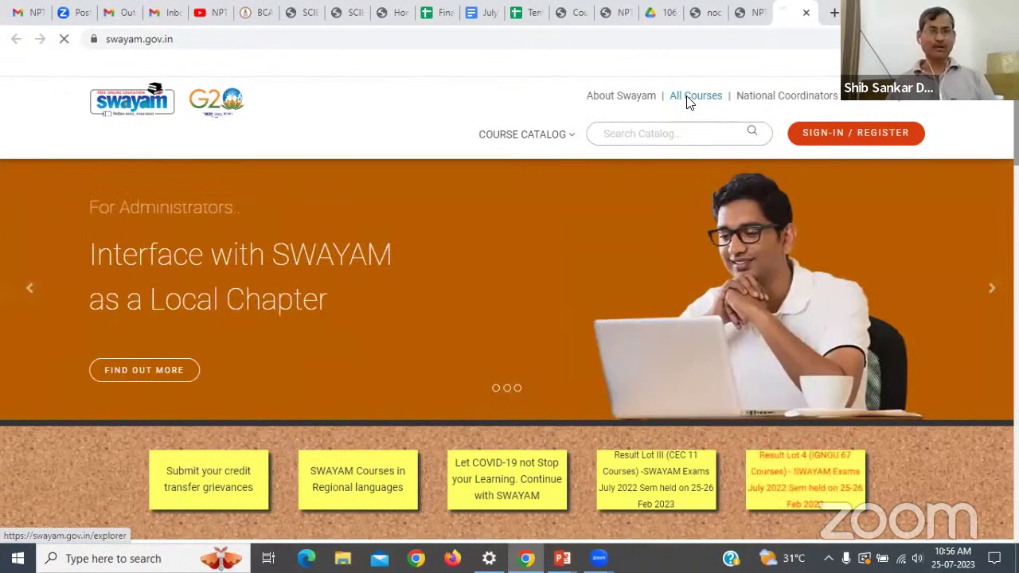
Open the All Courses catalog and filter National Coordinator to NPTEL.
click(687, 99)
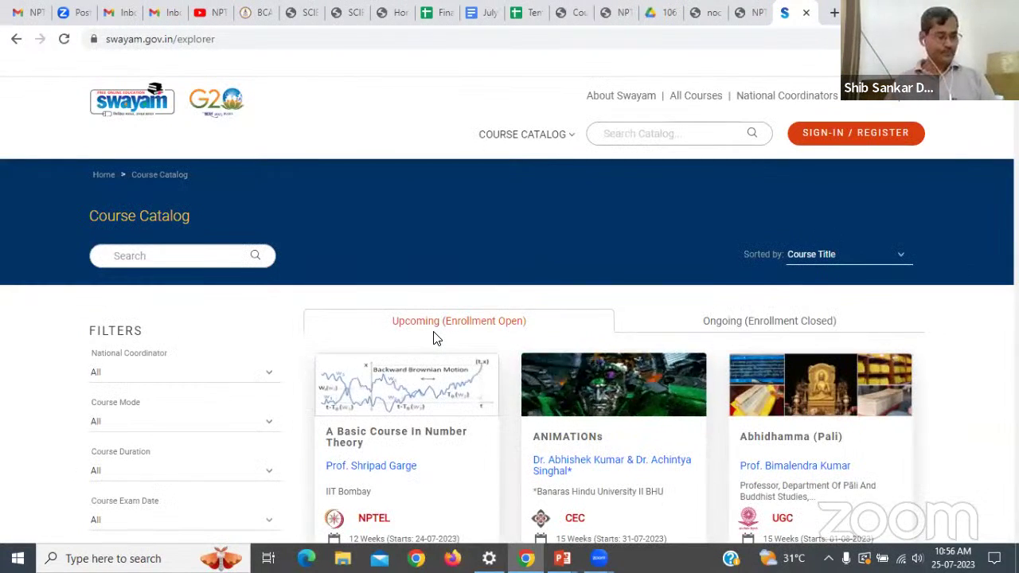
scroll(436, 365, down, 2)
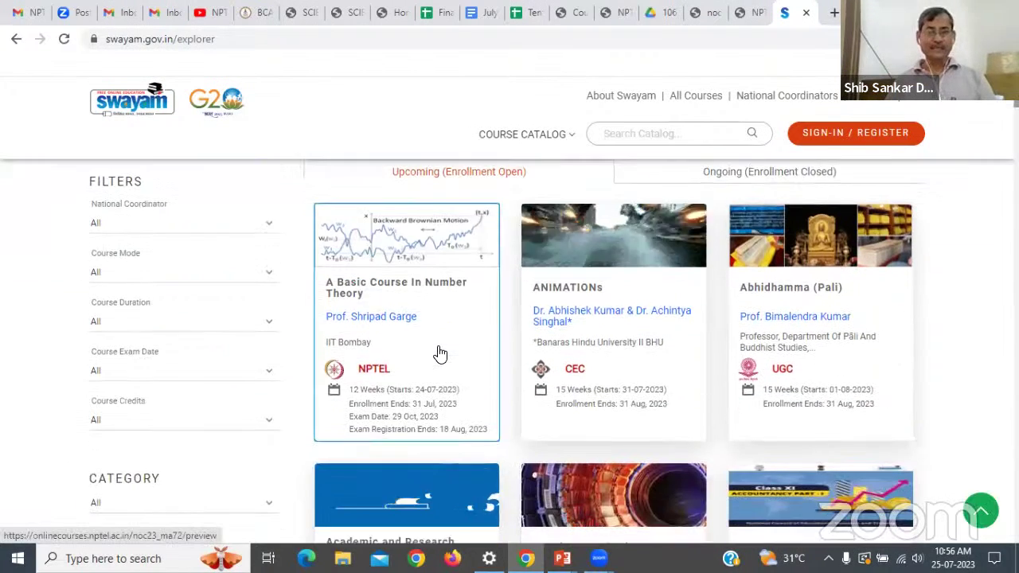
scroll(440, 354, down, 1)
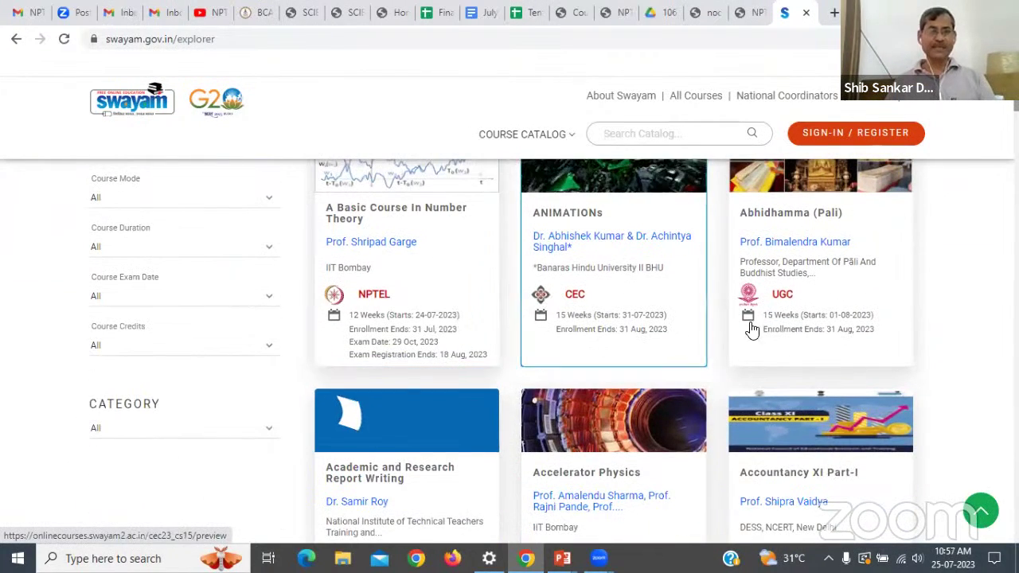
scroll(234, 299, up, 3)
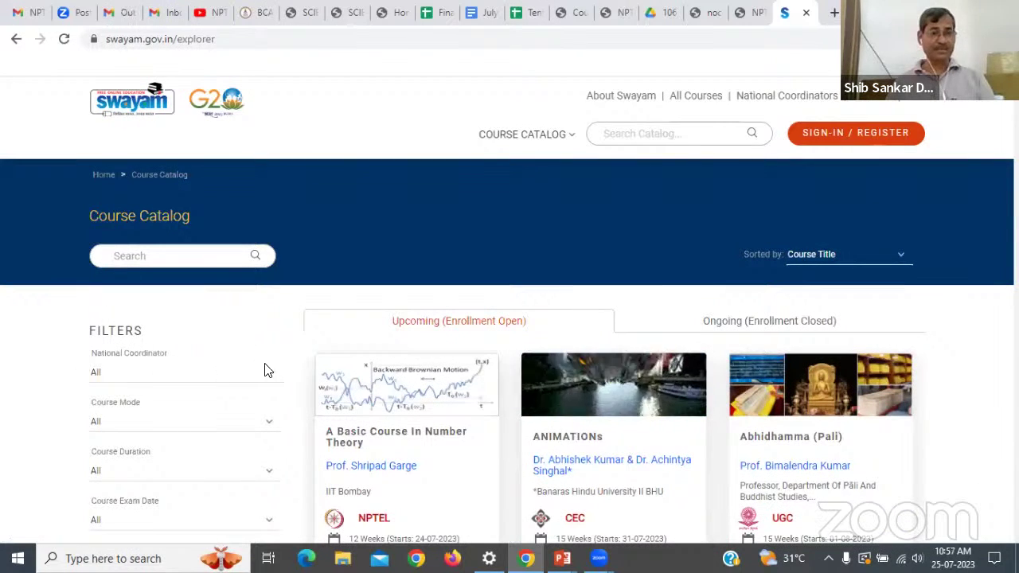
click(268, 371)
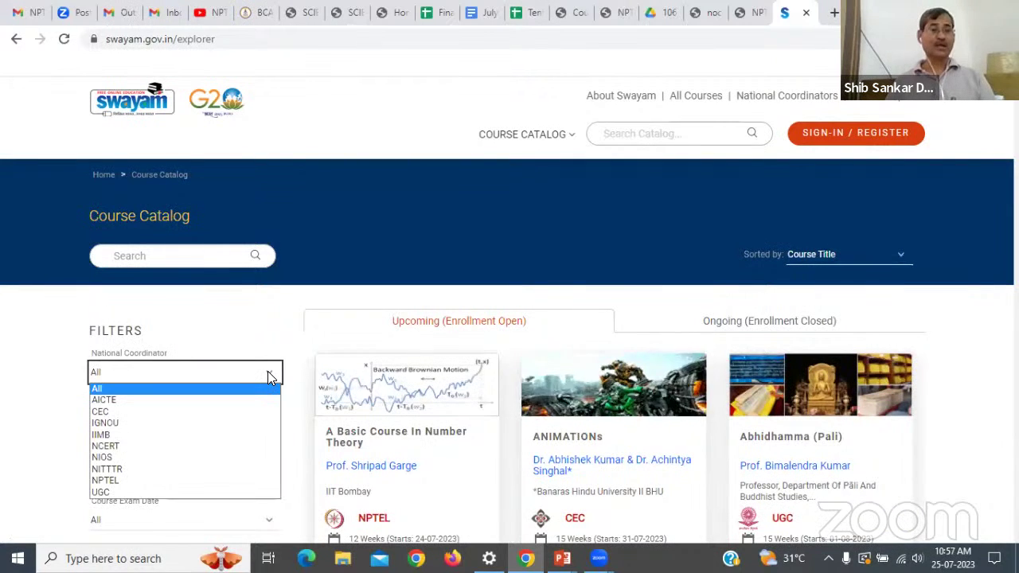
scroll(268, 375, down, 1)
click(269, 298)
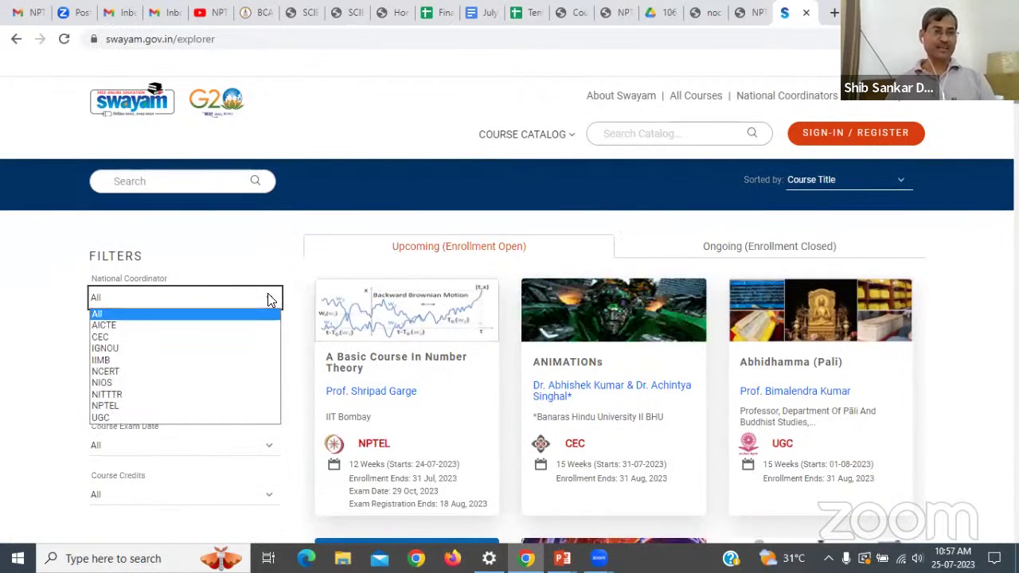
click(111, 406)
Restrict Course Duration to 12 Weeks and bring up the Category choices.
scroll(233, 325, down, 1)
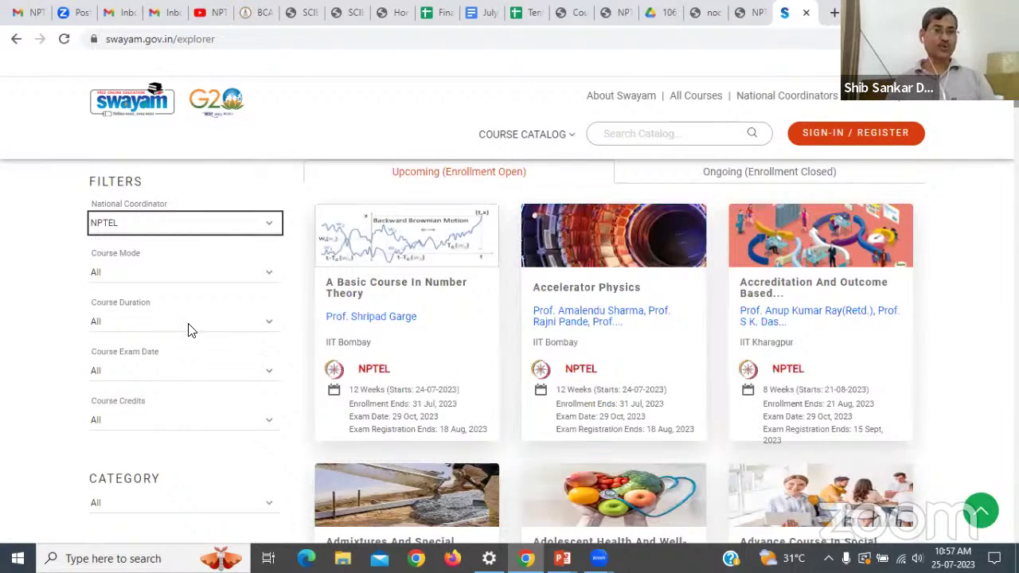
click(268, 323)
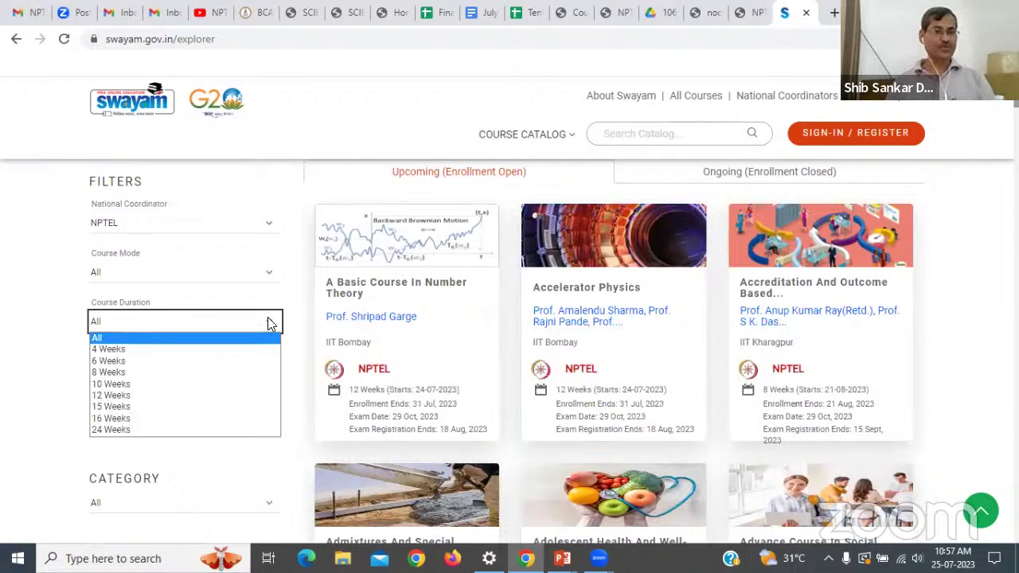
click(162, 398)
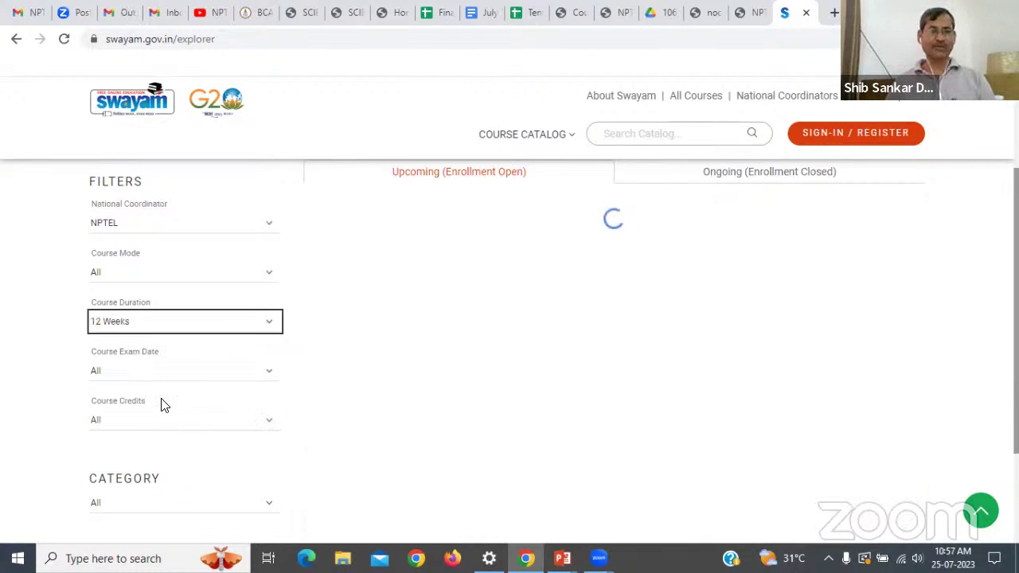
scroll(245, 368, down, 4)
click(270, 205)
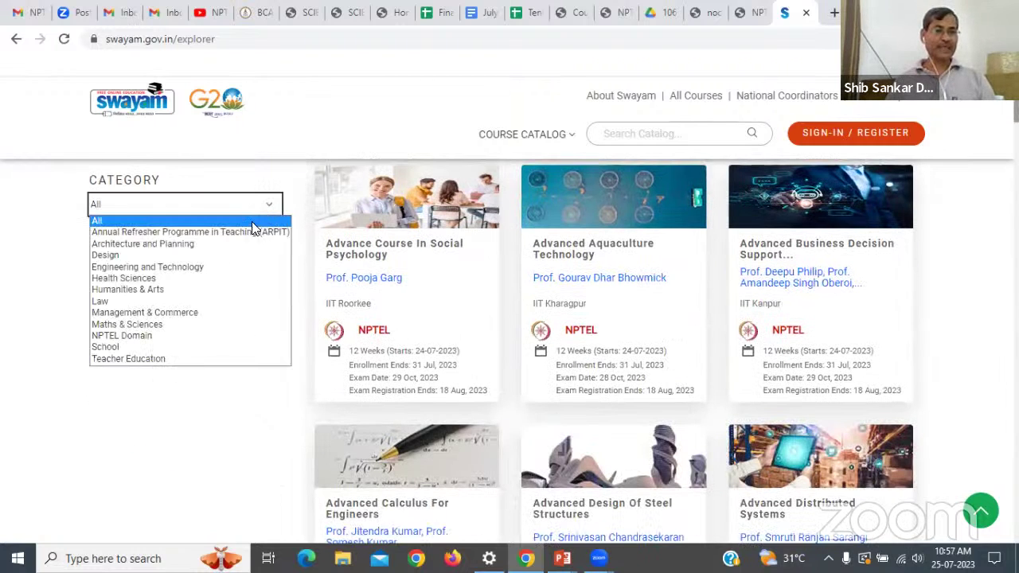
Set the catalog Category filter to NPTEL Domain.
click(134, 336)
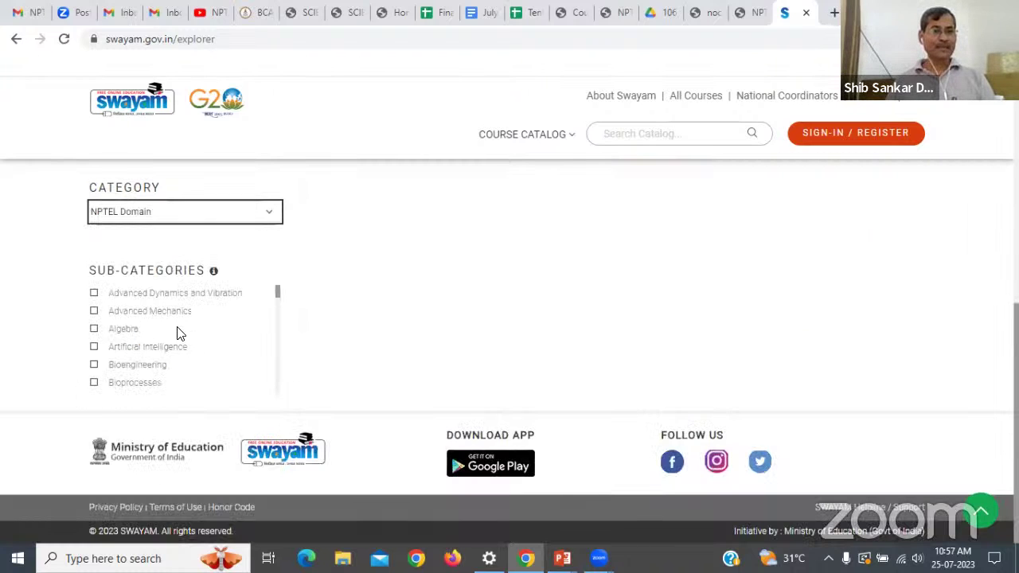
scroll(171, 334, down, 5)
scroll(177, 348, down, 4)
scroll(175, 350, down, 4)
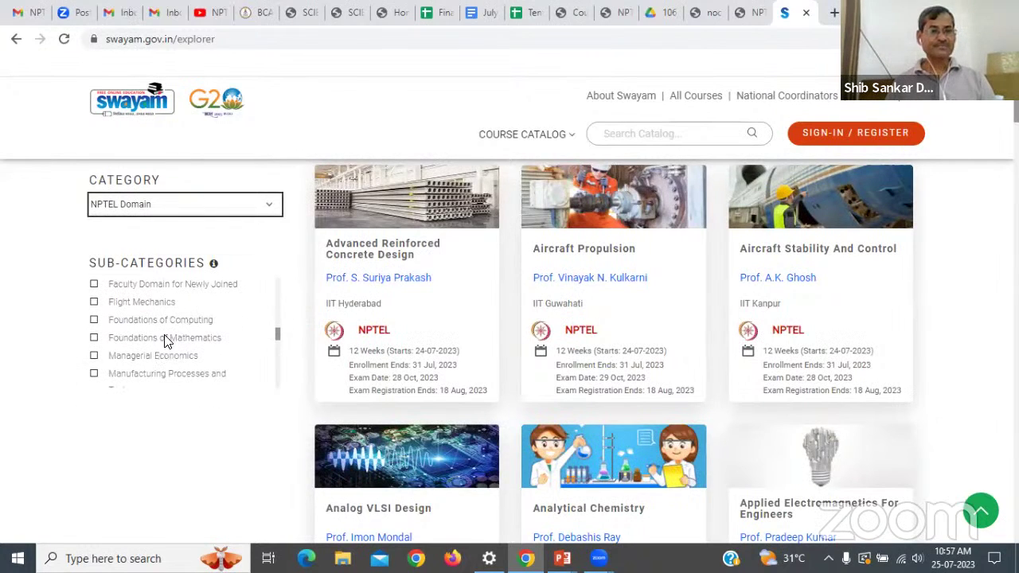
Tick the Foundations of Computing and Flight Mechanics sub-categories and scroll to the results.
click(173, 320)
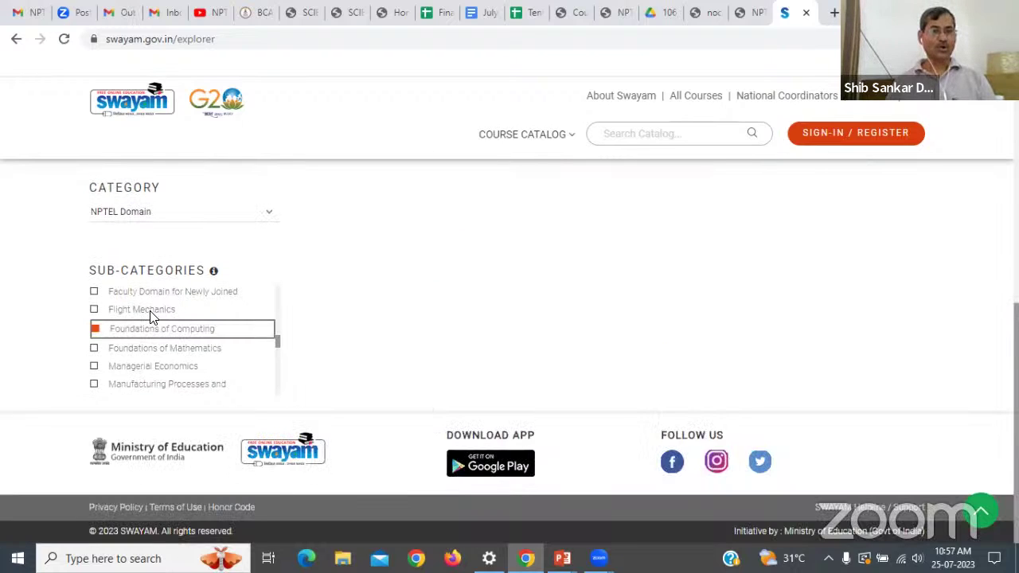
click(151, 312)
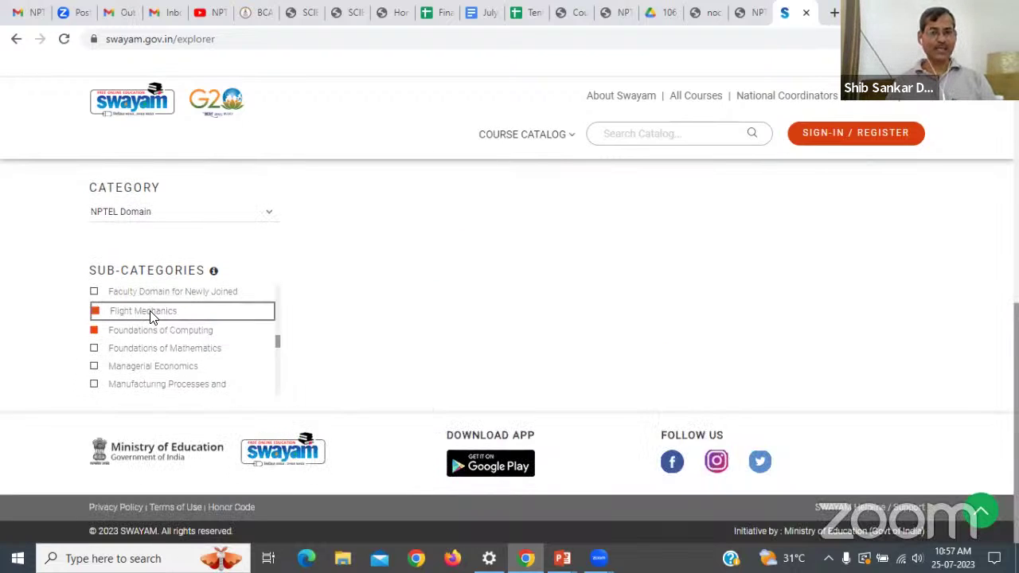
scroll(284, 329, up, 2)
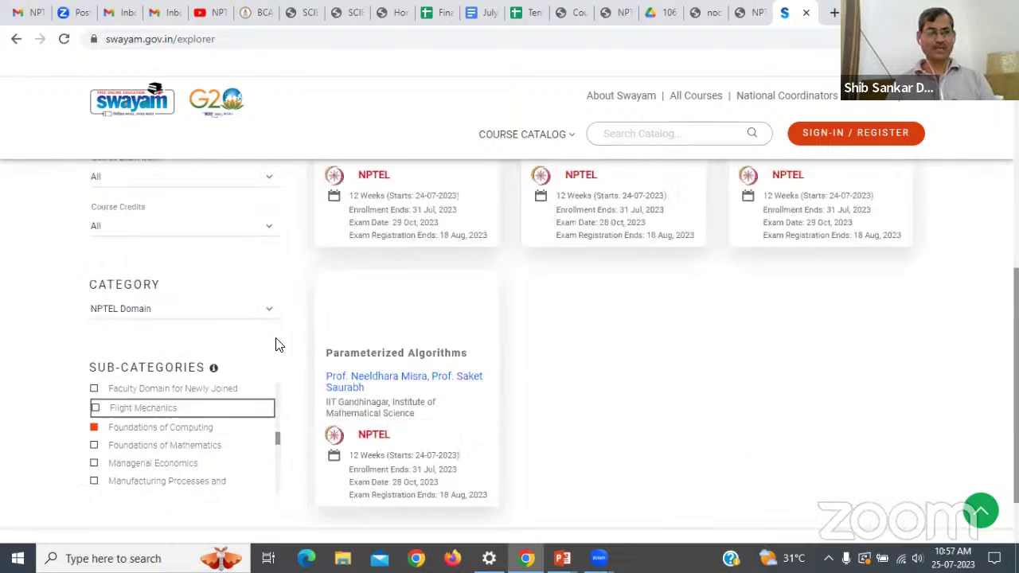
scroll(600, 302, up, 4)
scroll(600, 309, down, 3)
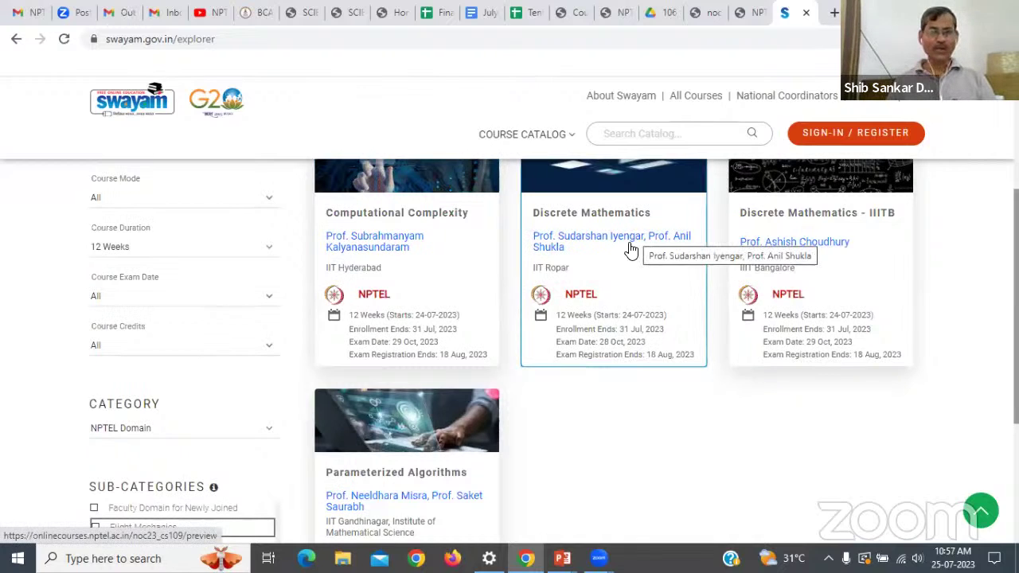
scroll(624, 239, up, 1)
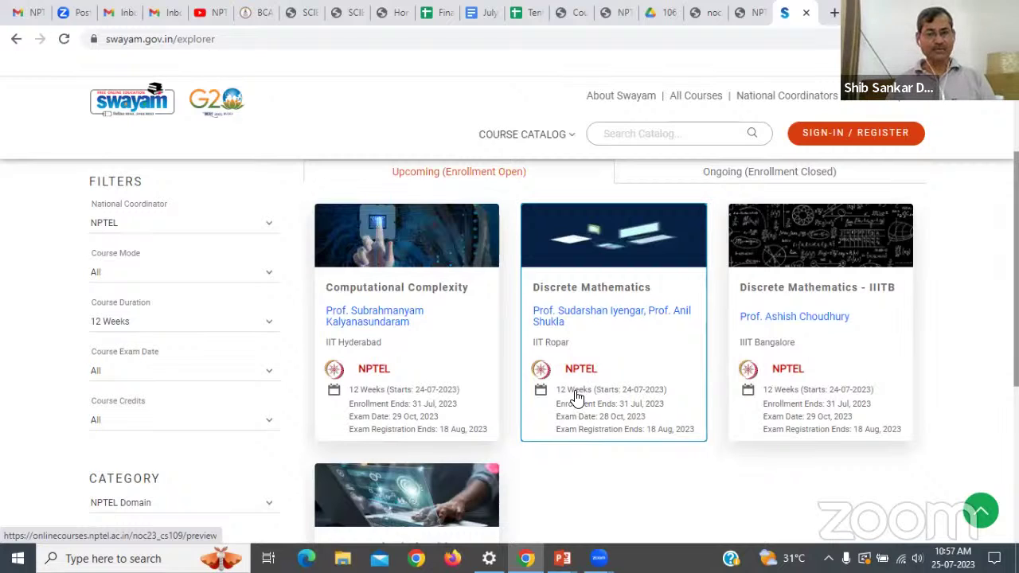
Open the IIT Ropar Discrete Mathematics page and scroll through its layout and certificate criteria.
click(606, 327)
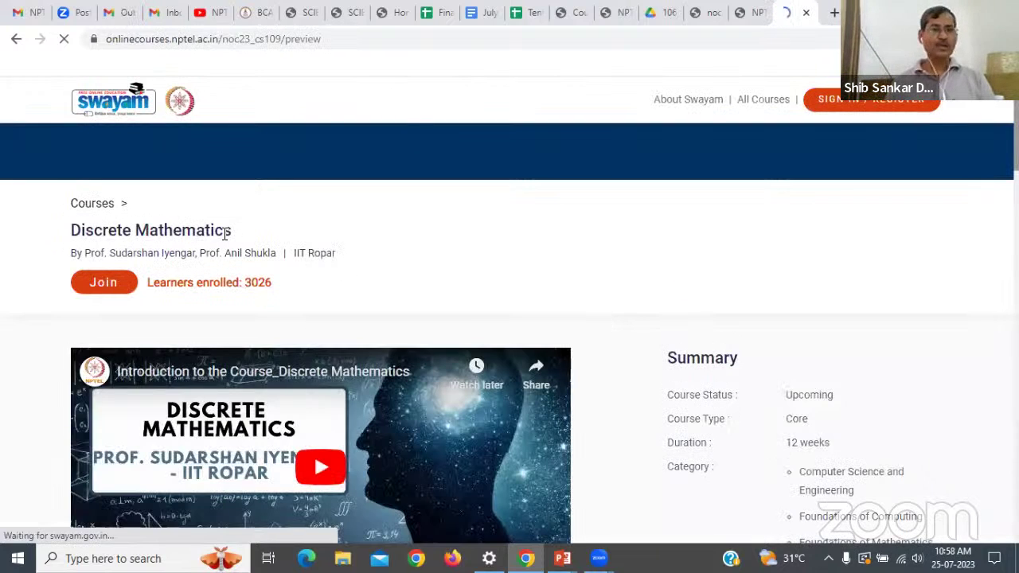
scroll(396, 298, down, 1)
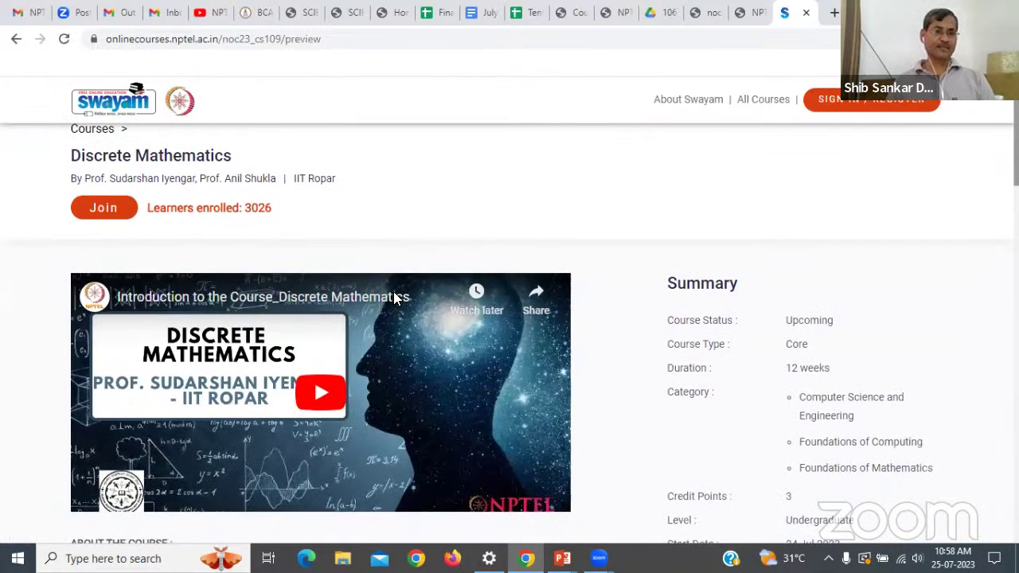
scroll(393, 302, down, 1)
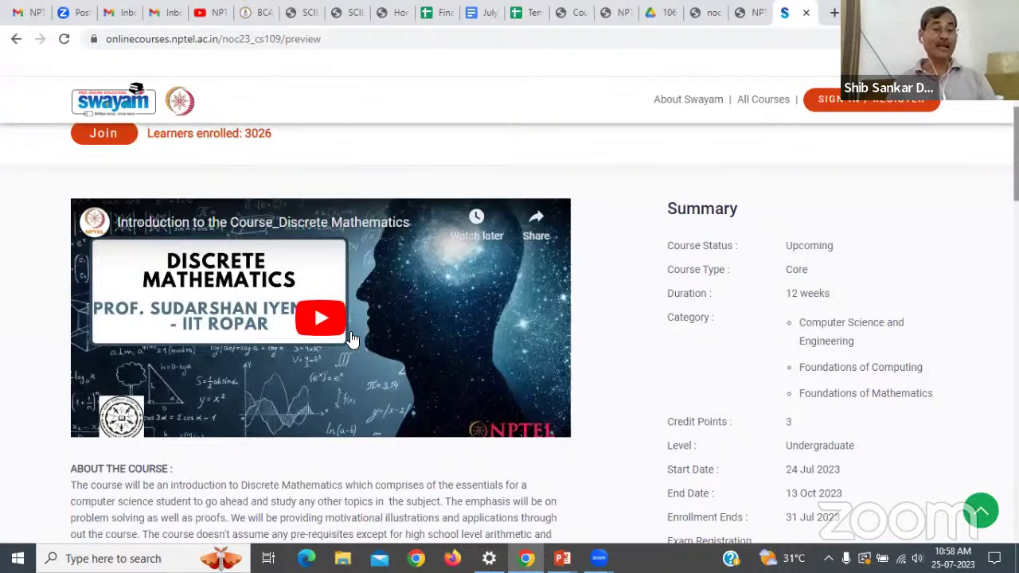
scroll(353, 338, down, 3)
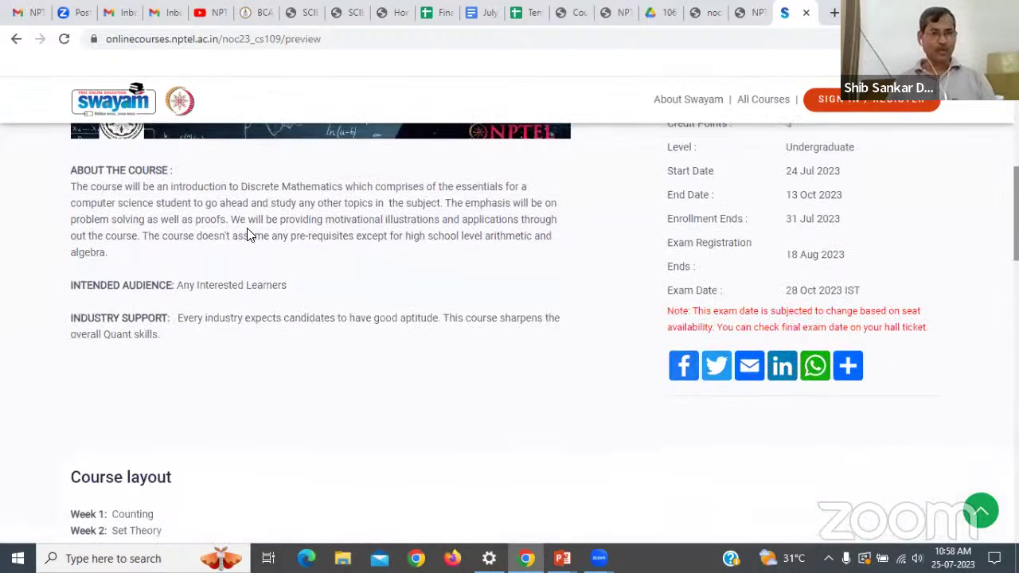
scroll(250, 231, down, 2)
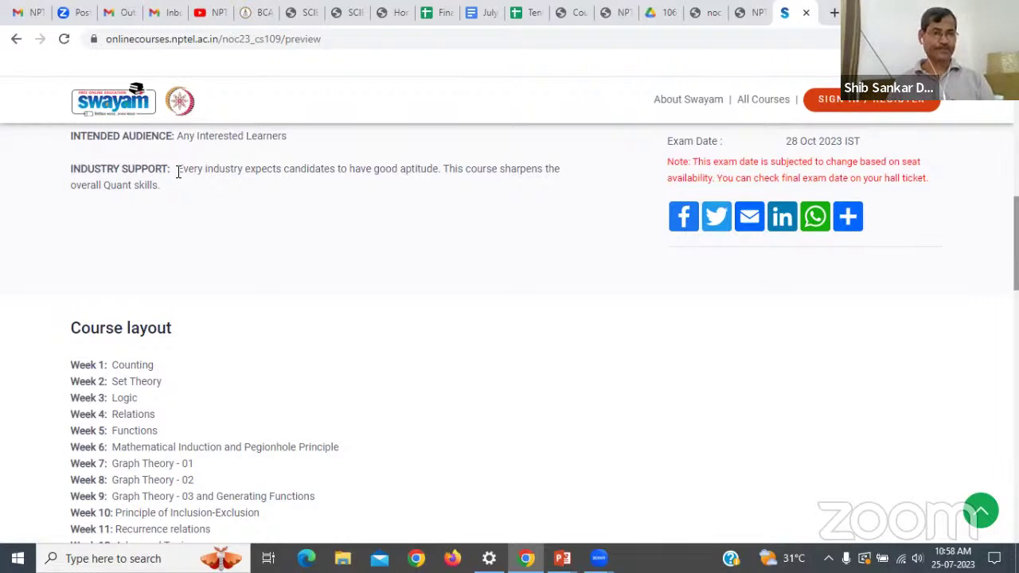
scroll(178, 173, down, 2)
scroll(159, 239, down, 2)
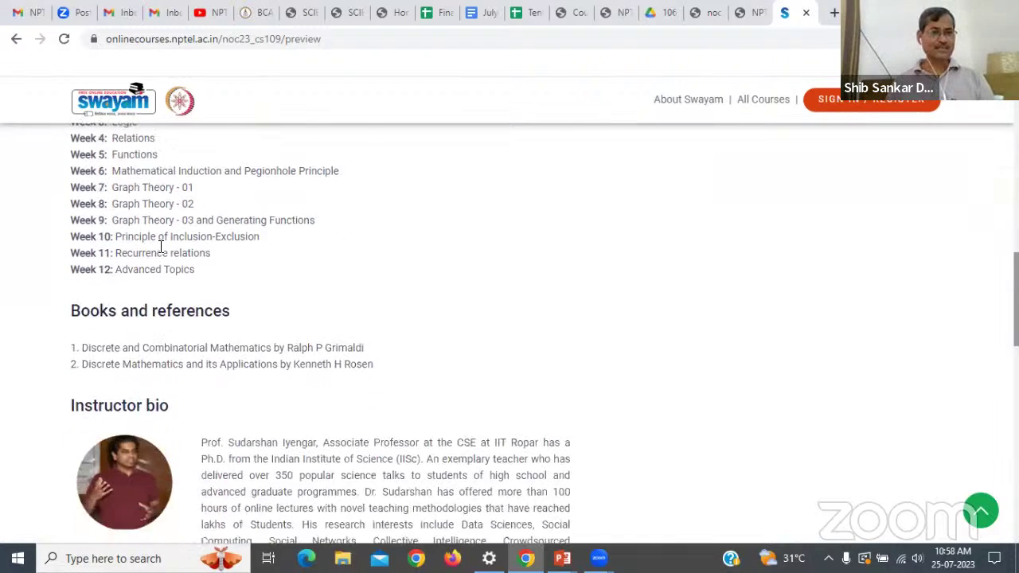
scroll(161, 248, down, 4)
scroll(159, 257, down, 8)
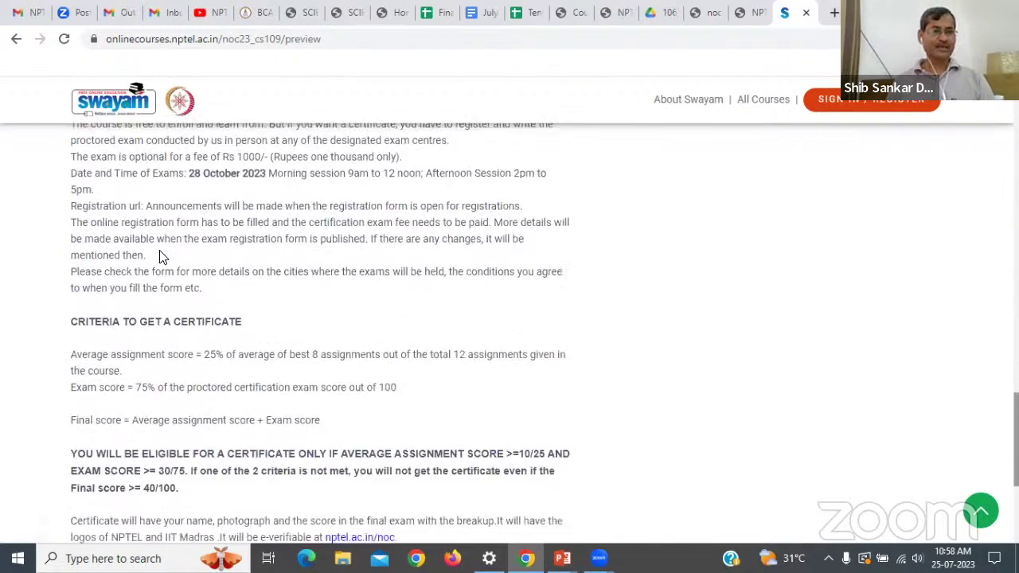
scroll(159, 255, down, 1)
scroll(163, 253, up, 20)
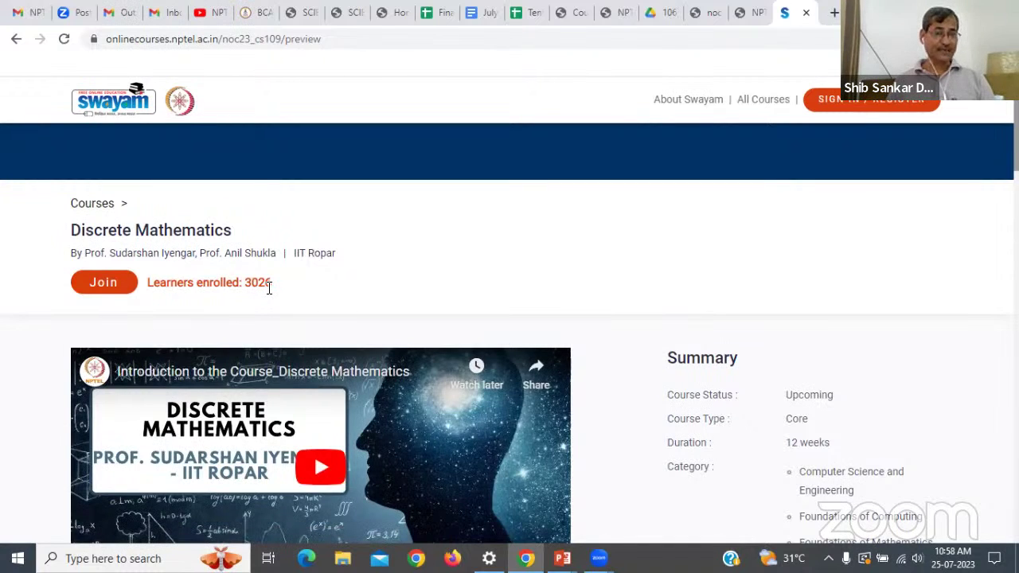
Join Discrete Mathematics and choose Google sign-in with a different account.
click(121, 281)
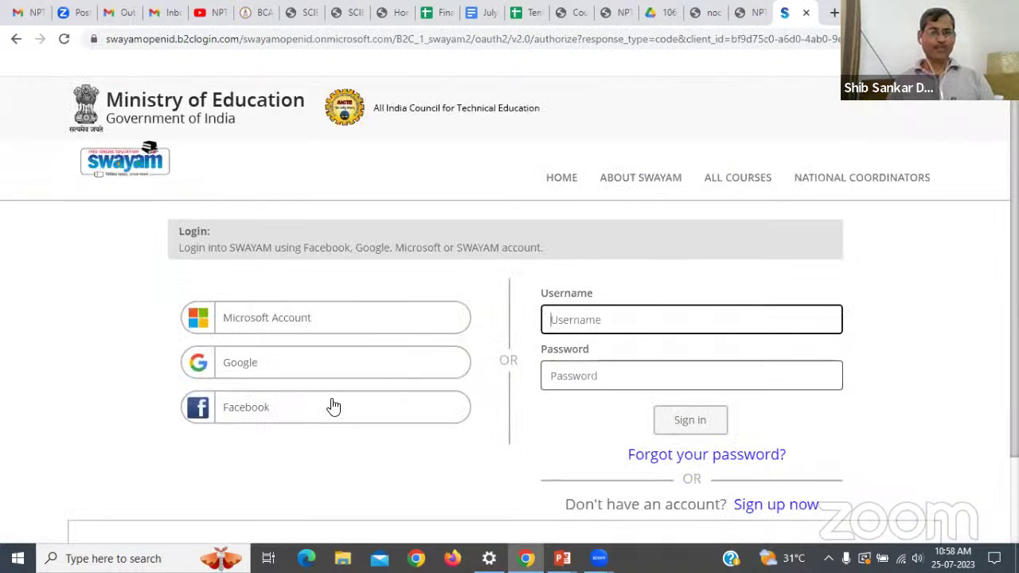
click(306, 363)
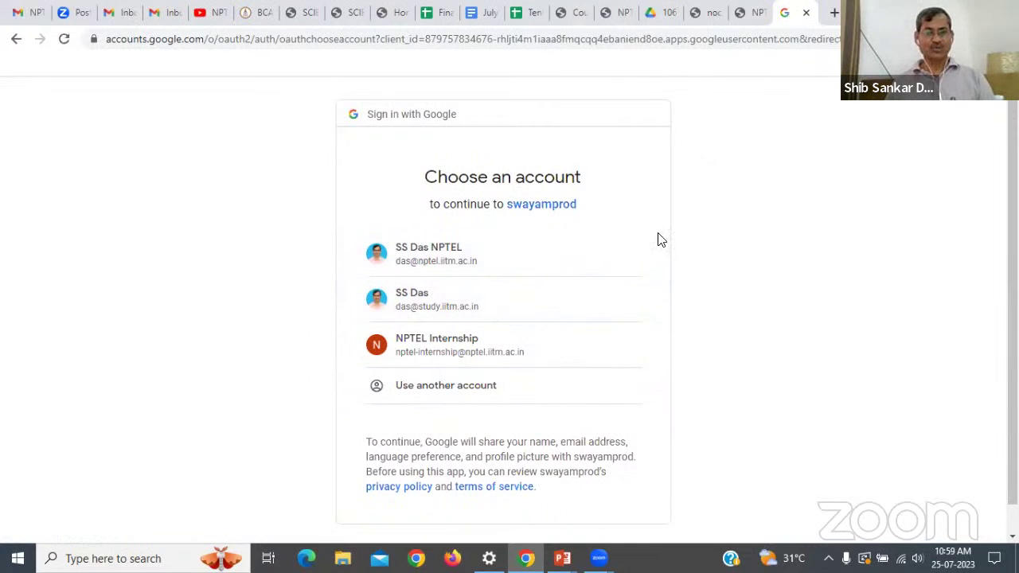
click(432, 386)
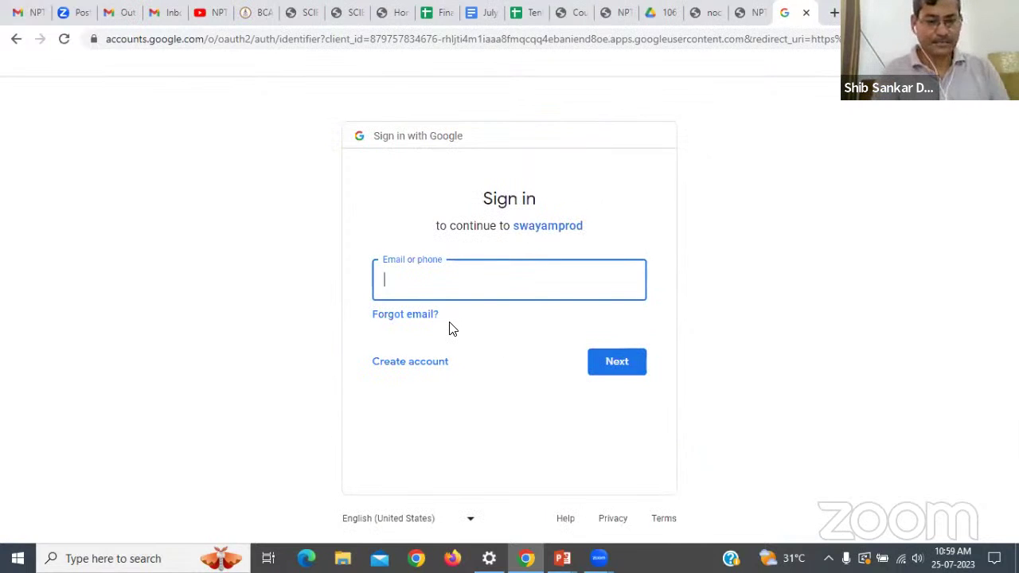
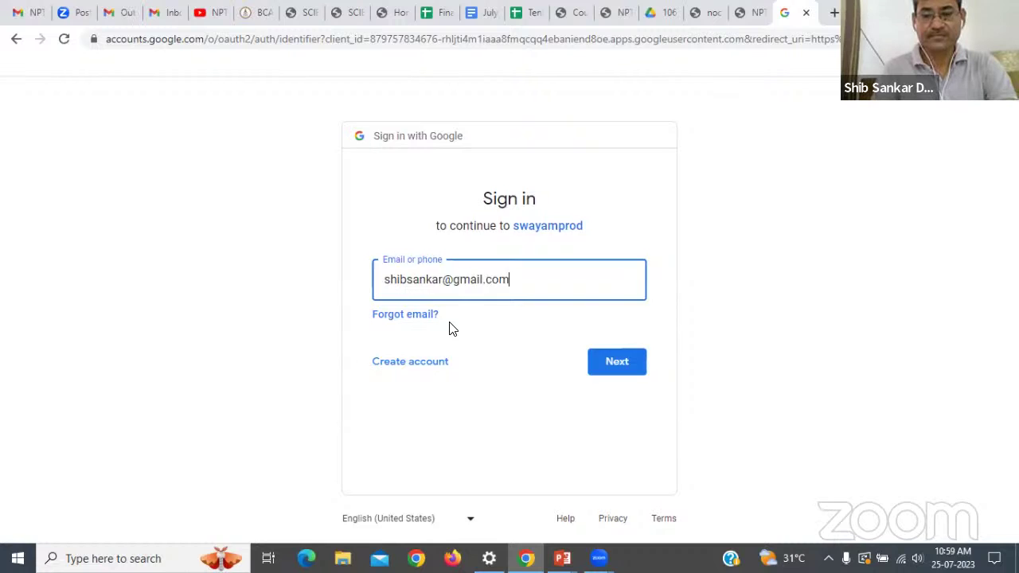
Enter the account's email address and password to reach 2-Step Verification.
key(Return)
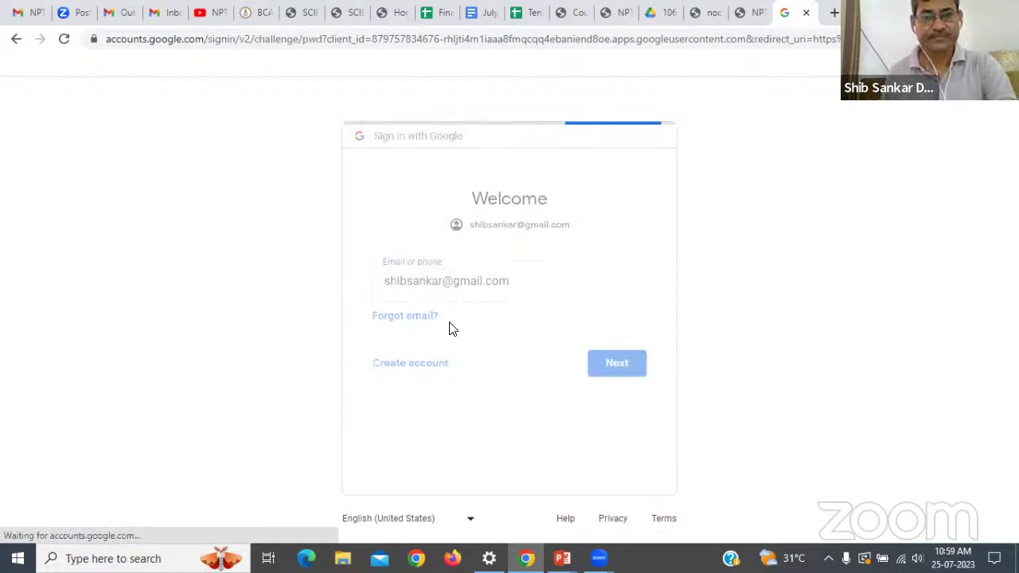
click(447, 292)
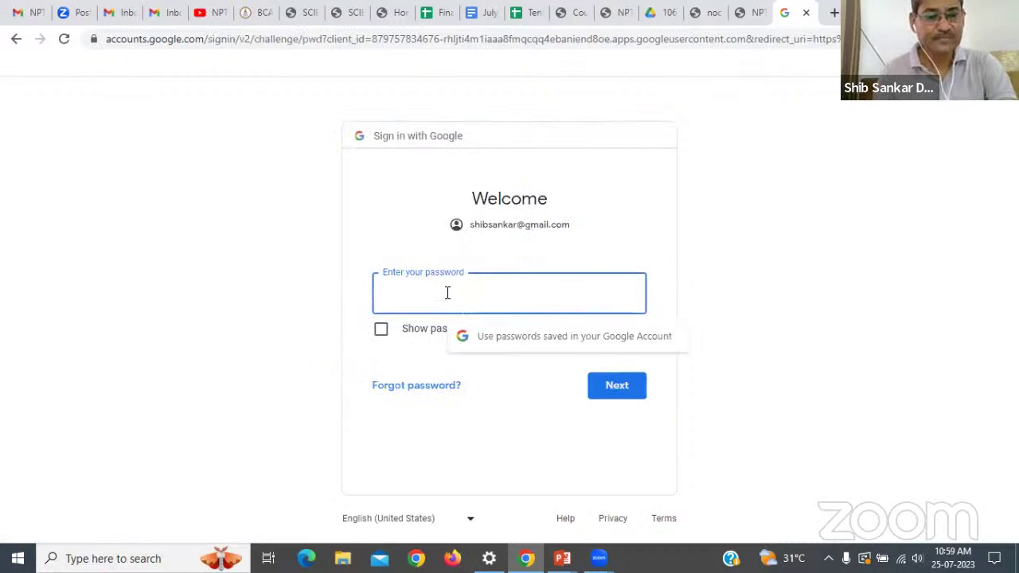
text(•)
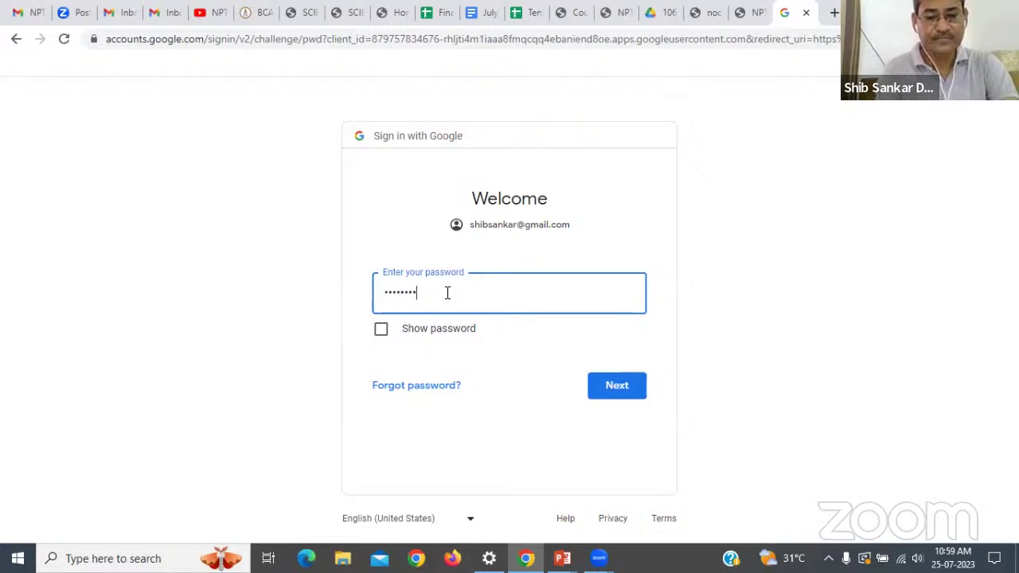
text(••••••••••)
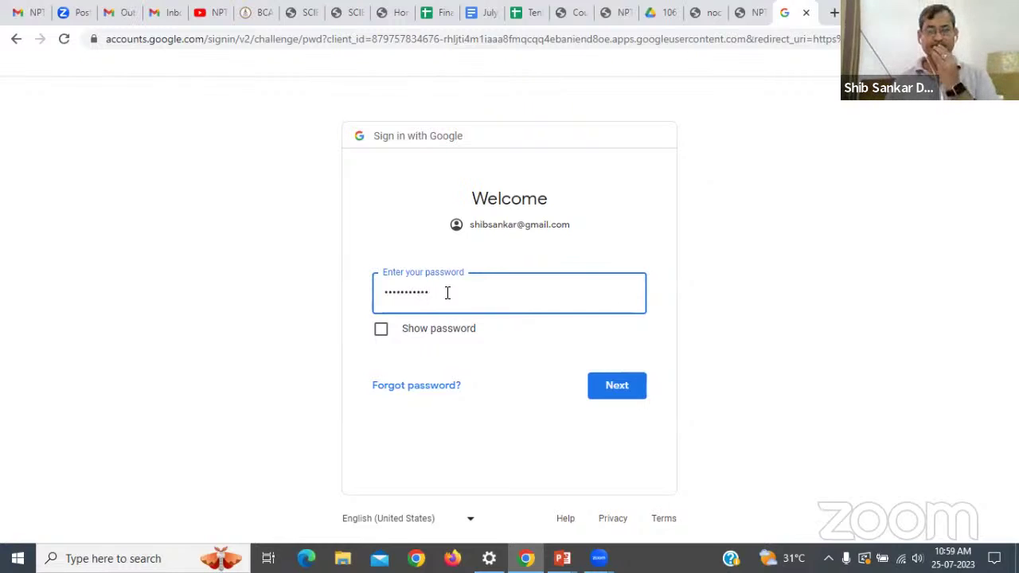
click(597, 384)
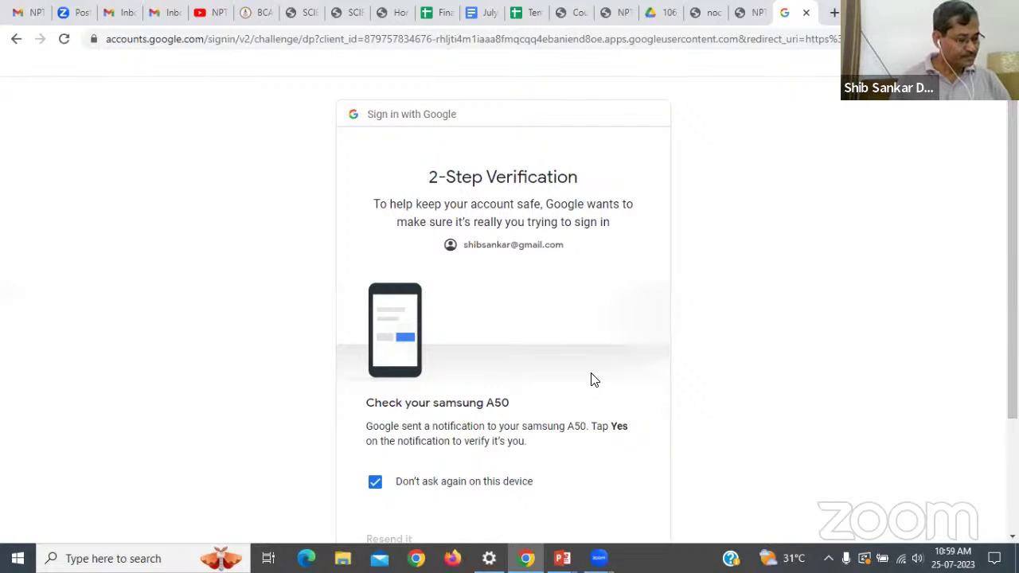
After phone approval, decline continuing in a new Chrome profile.
scroll(593, 380, down, 1)
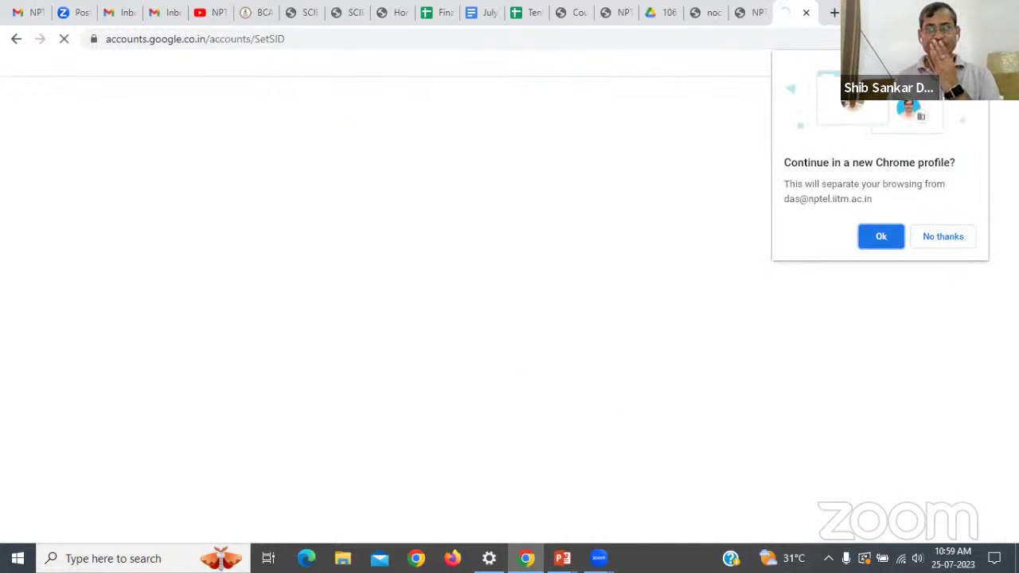
click(943, 238)
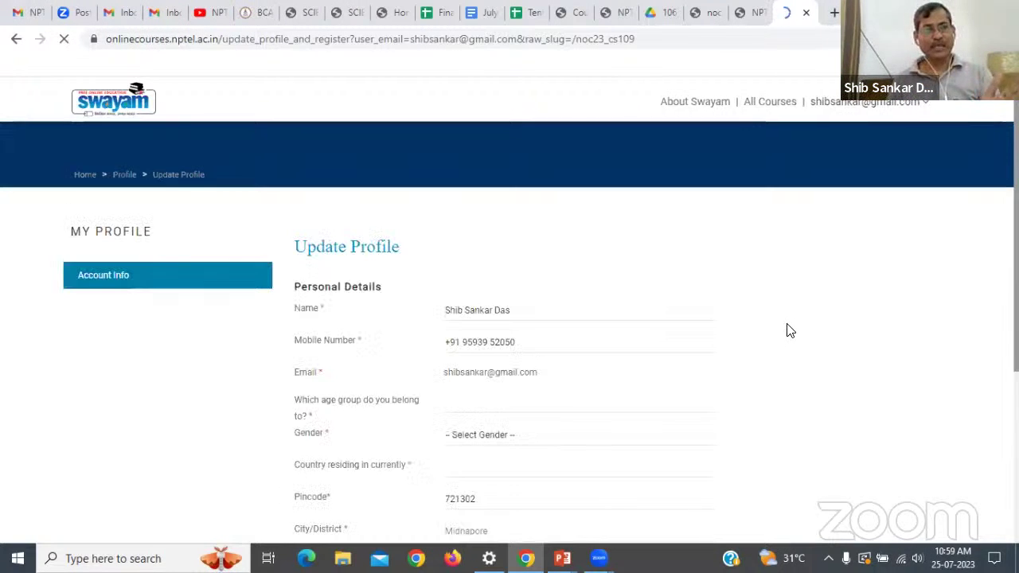
Scroll through the pre-filled Personal Details and show the Profession choices.
scroll(714, 344, down, 3)
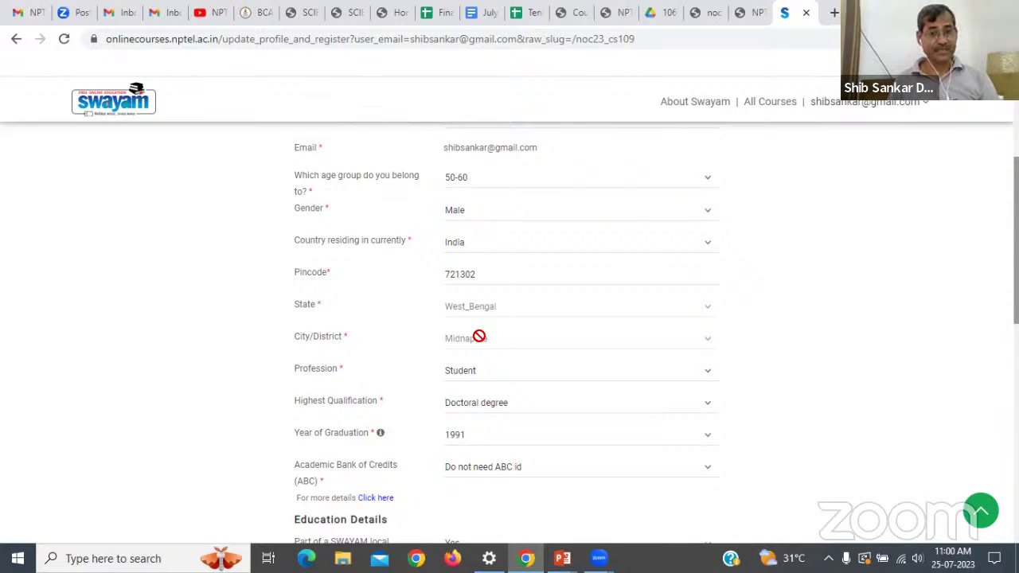
scroll(479, 337, down, 2)
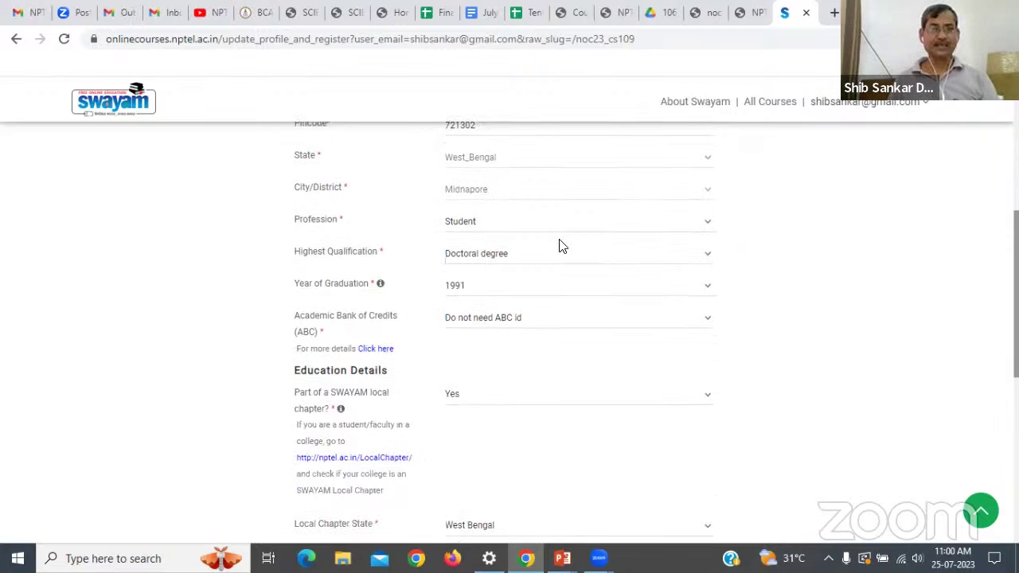
click(706, 225)
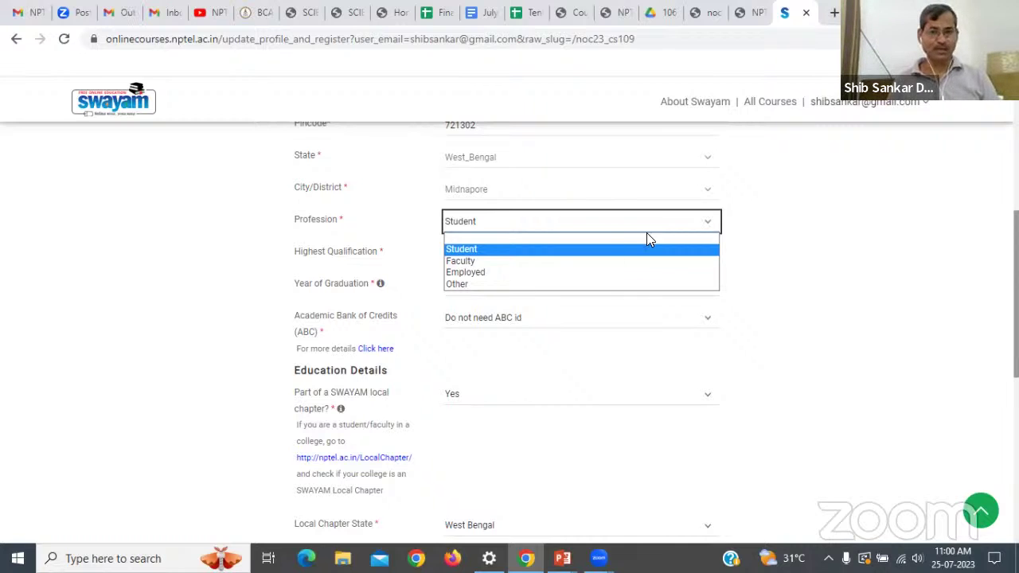
Keep Profession as Student, set qualification to 3 Year - Bachelor's degree and graduation year 2026.
click(471, 250)
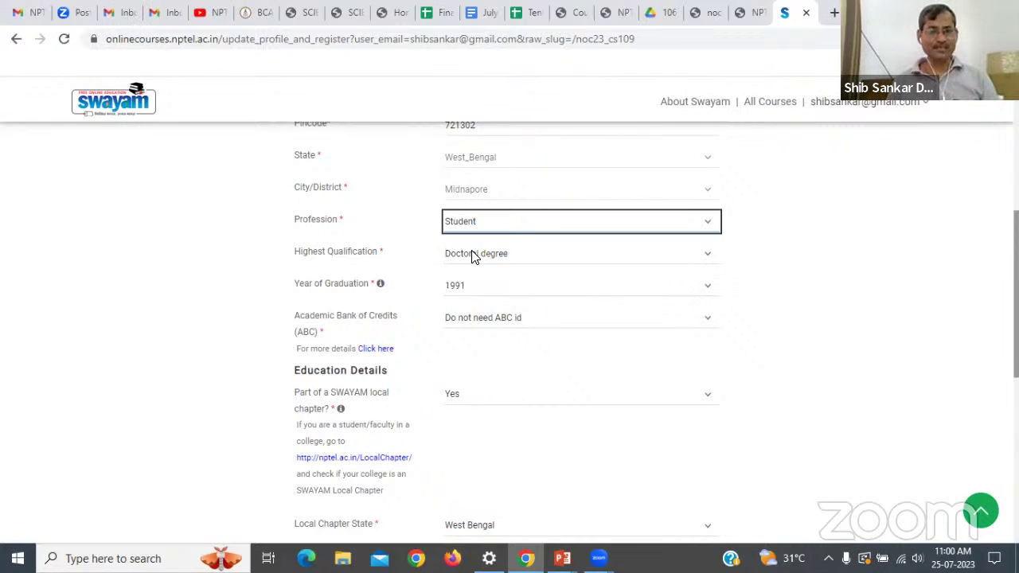
click(704, 255)
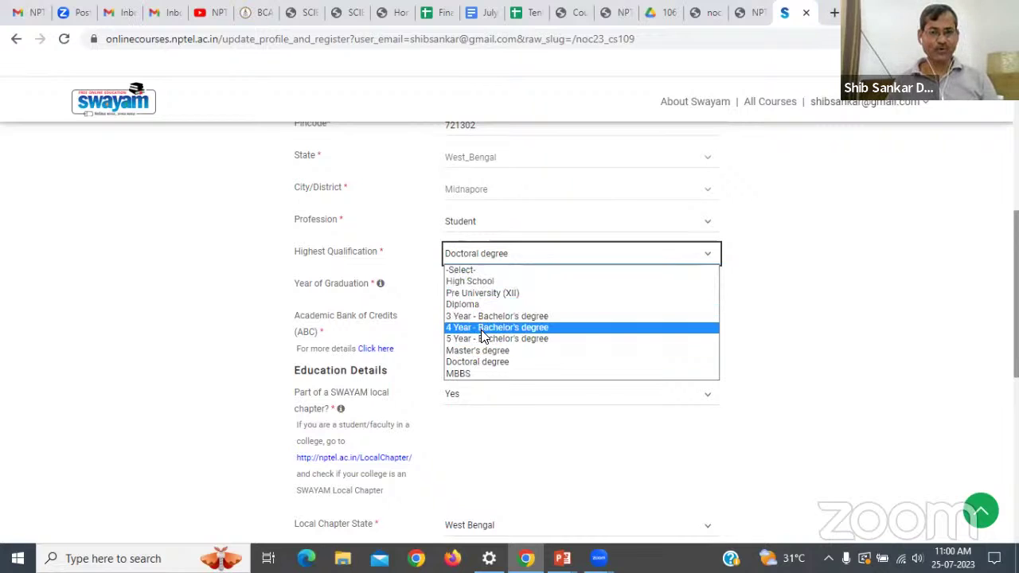
click(482, 315)
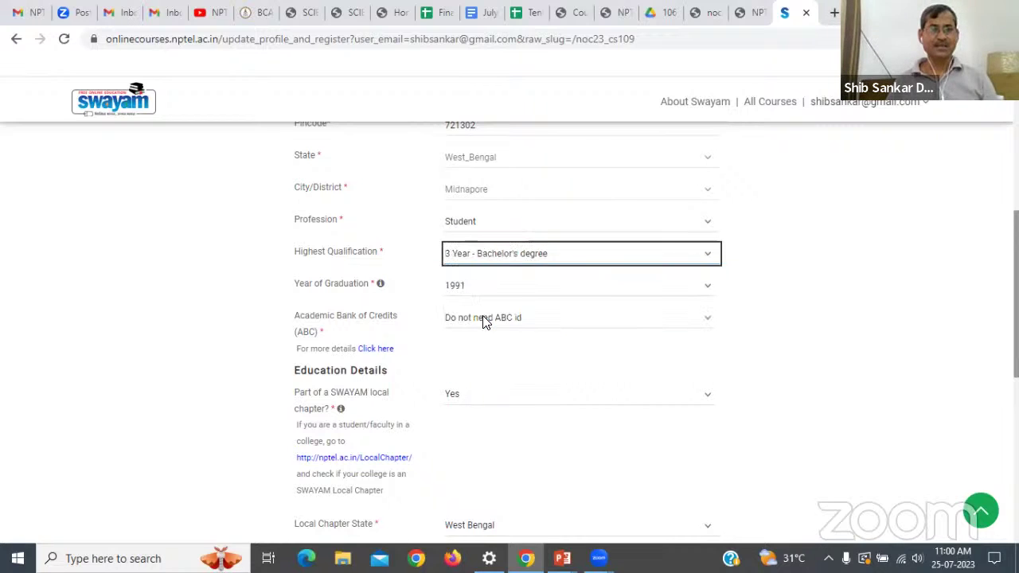
click(708, 289)
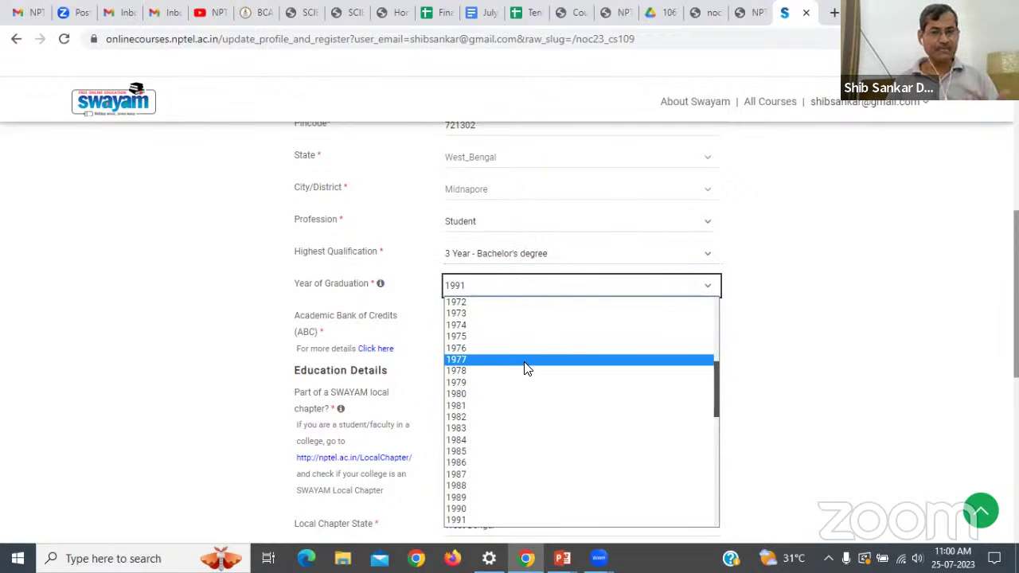
scroll(500, 393, down, 5)
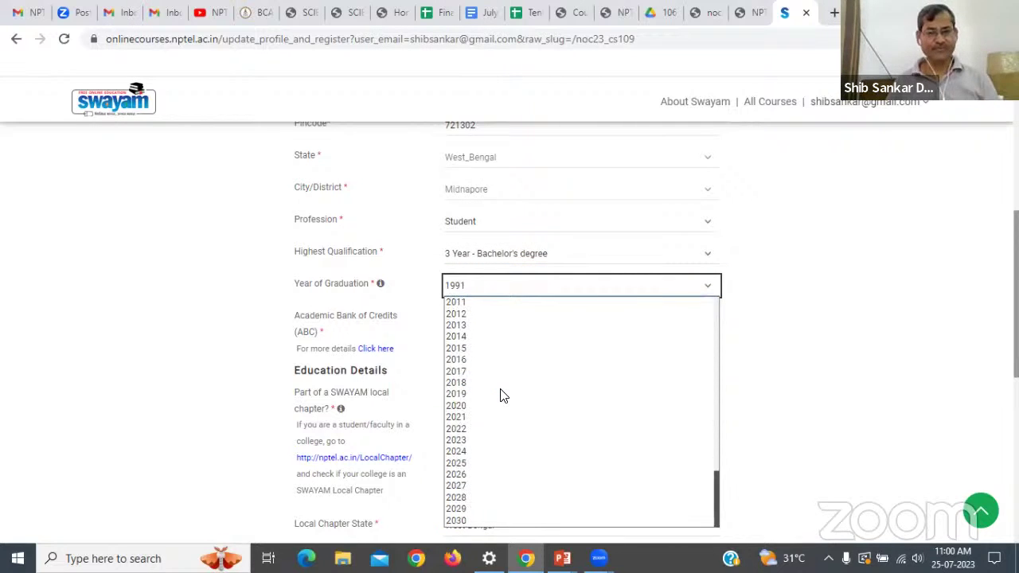
click(455, 475)
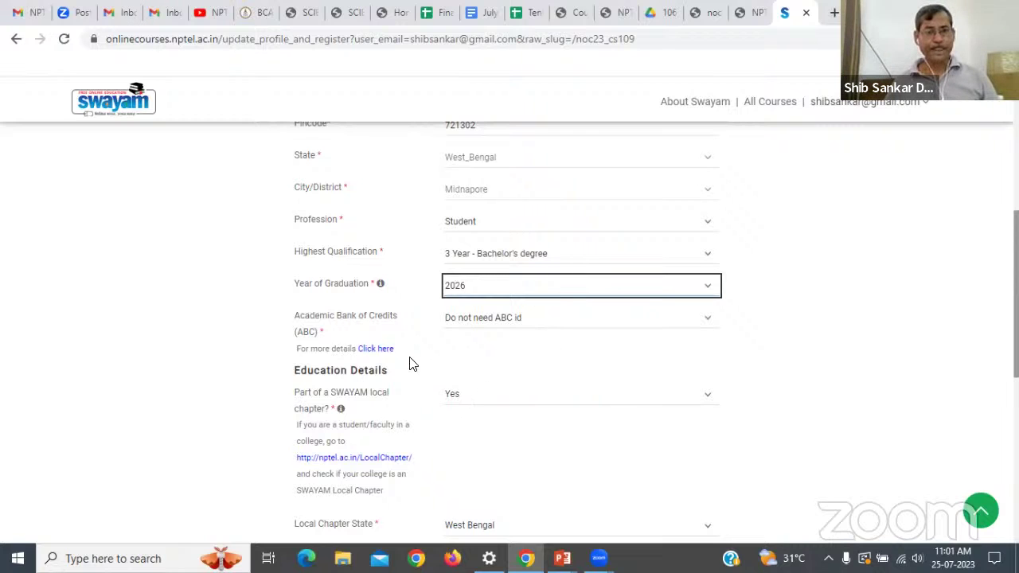
scroll(436, 407, down, 1)
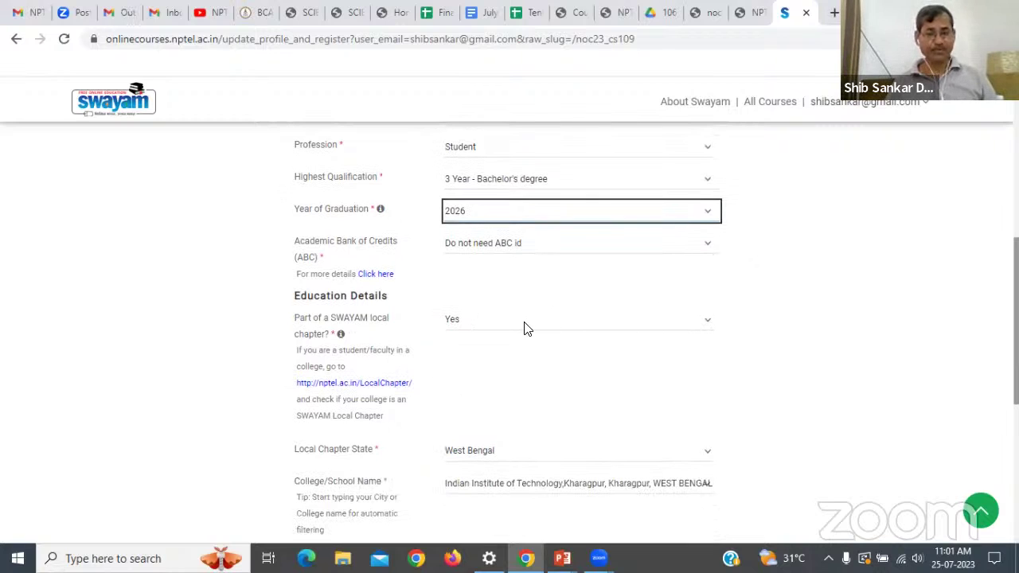
Set the Local Chapter State to Karnataka.
scroll(521, 339, down, 2)
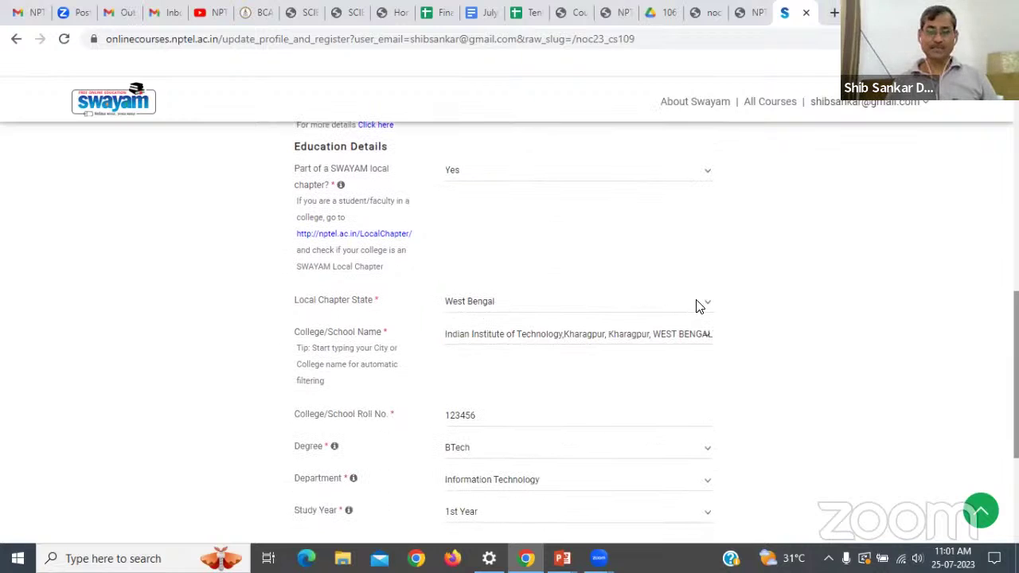
click(706, 304)
scroll(616, 236, up, 3)
scroll(615, 236, up, 1)
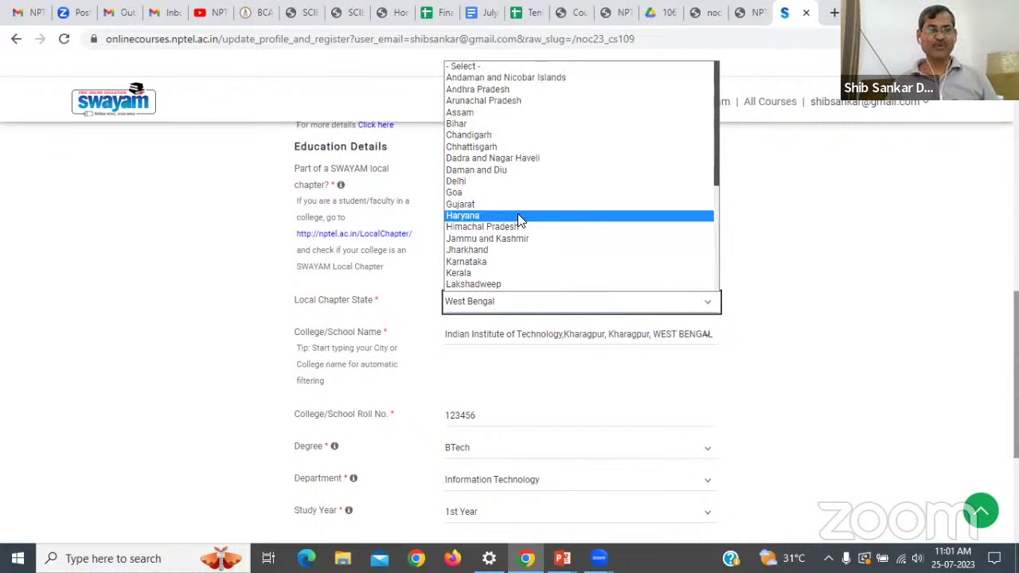
click(482, 261)
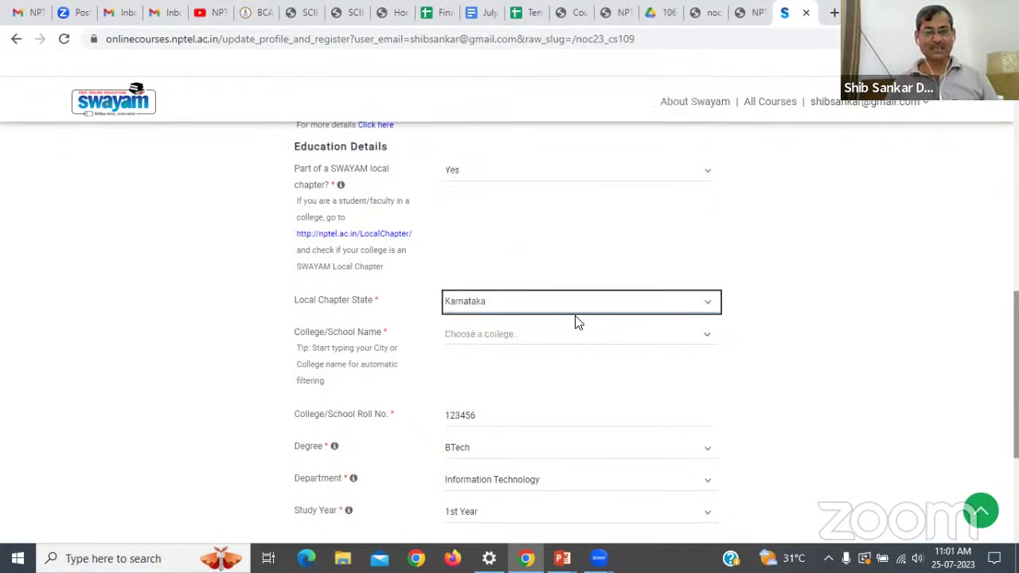
Search 'sound' and select Soundarya Institute of Management & Science as the college.
click(578, 340)
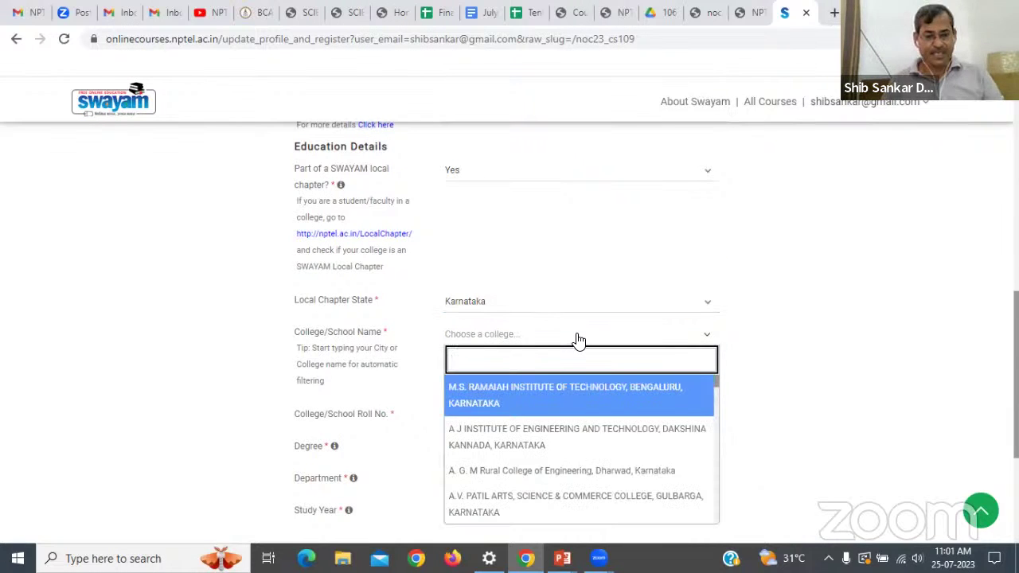
text(sound)
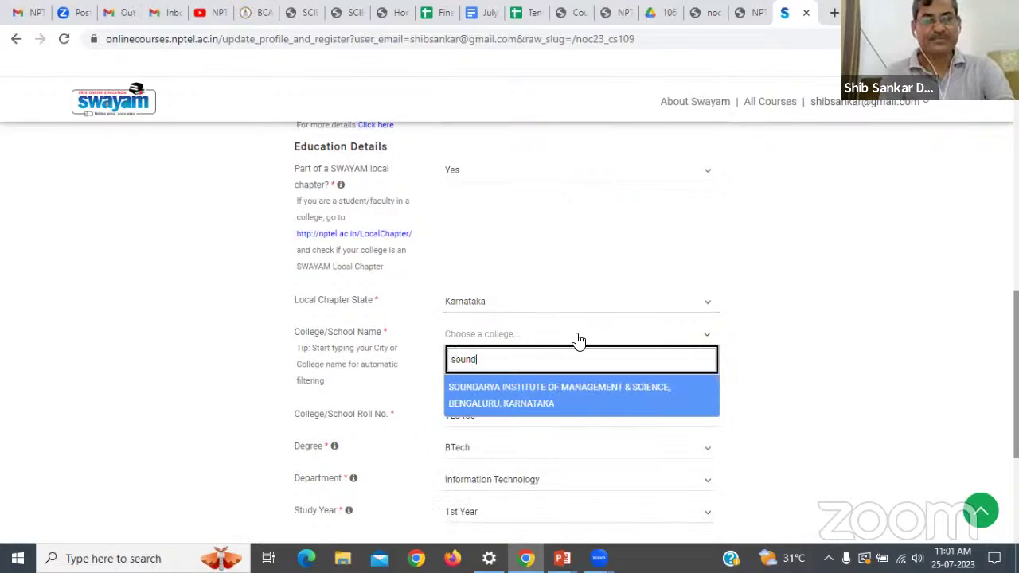
click(595, 387)
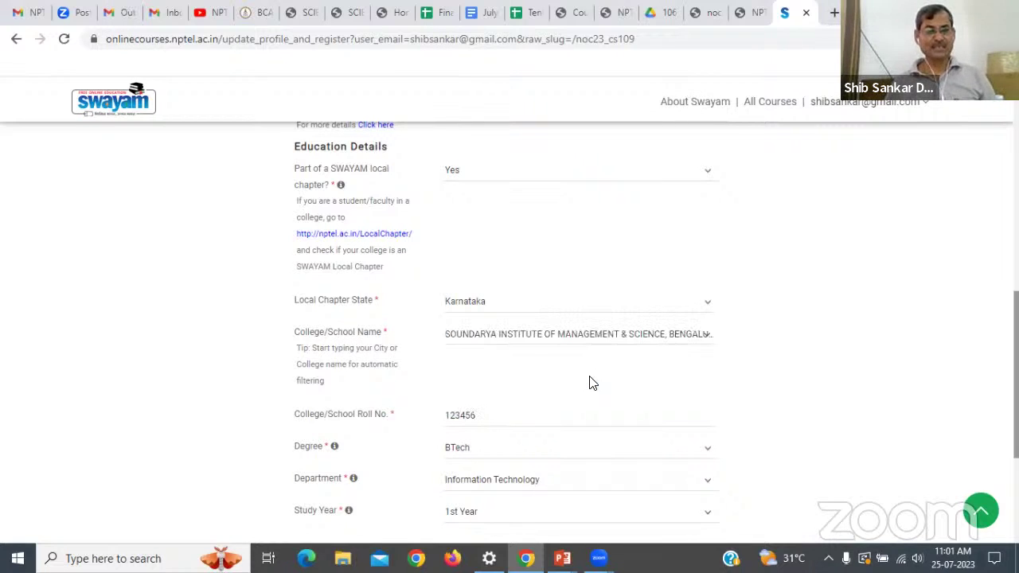
scroll(590, 383, down, 2)
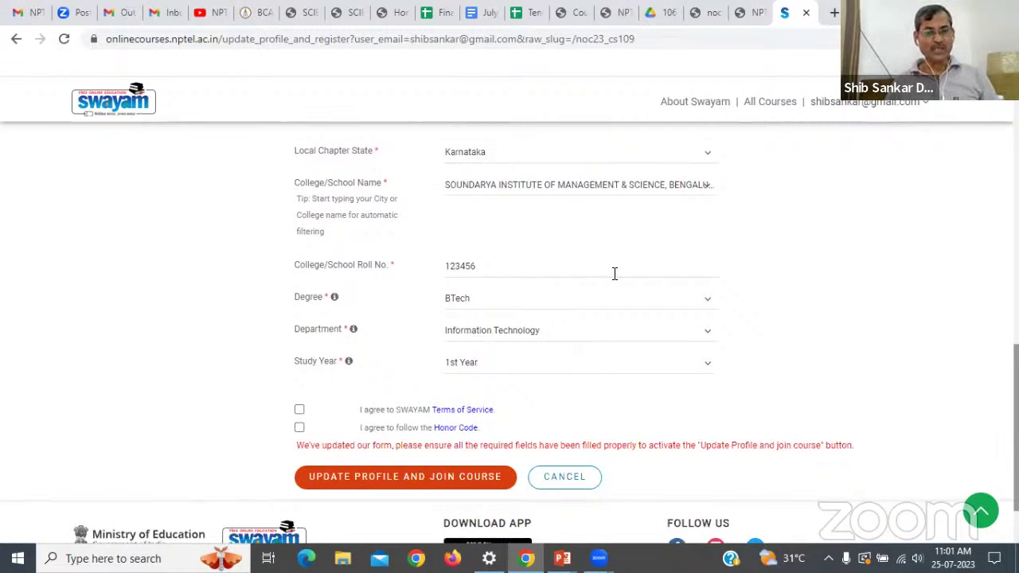
Set Degree to Commerce and Management, Department to Accounting and Finance, Study Year 1st Year.
click(707, 299)
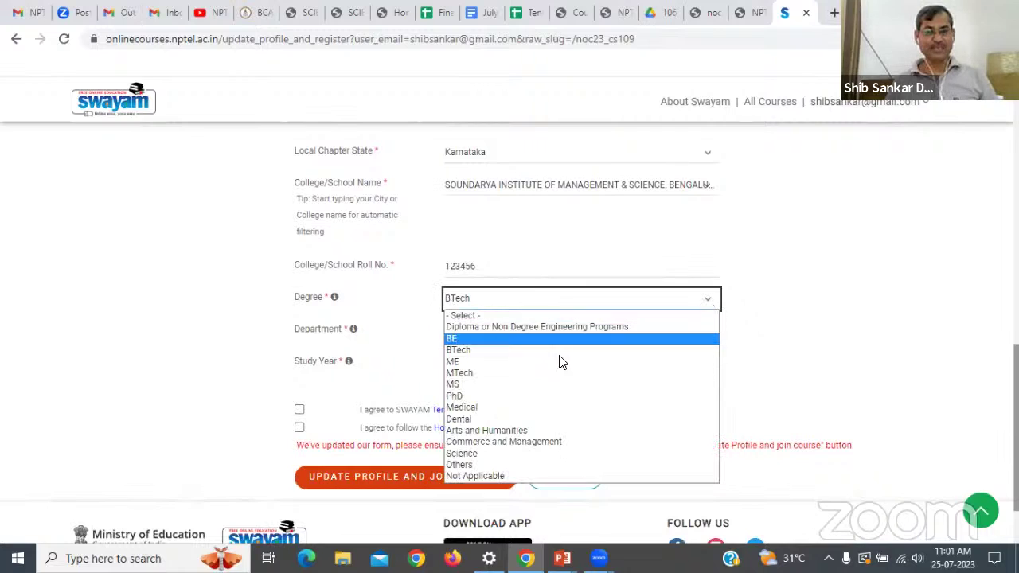
click(532, 443)
click(502, 331)
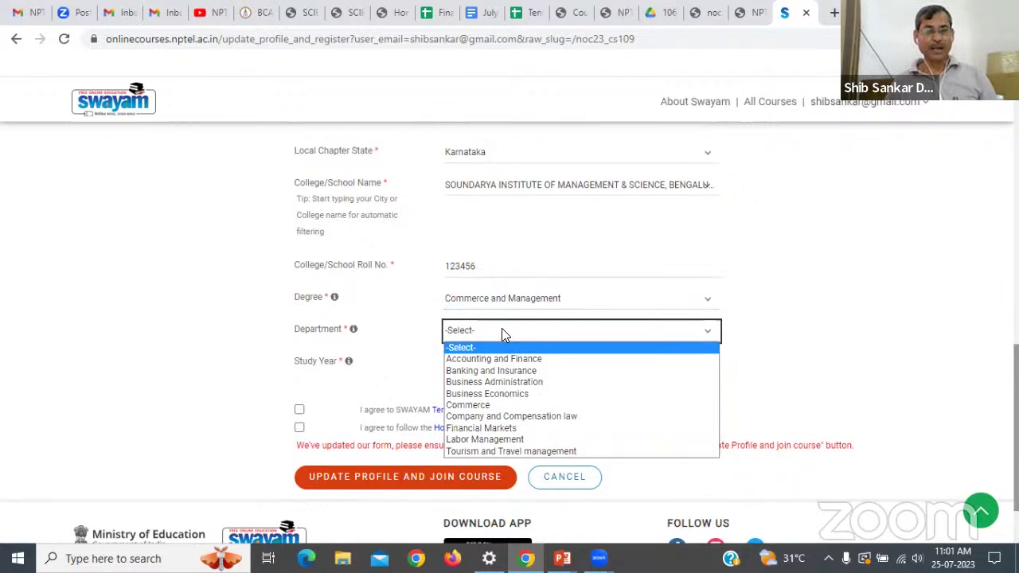
click(499, 361)
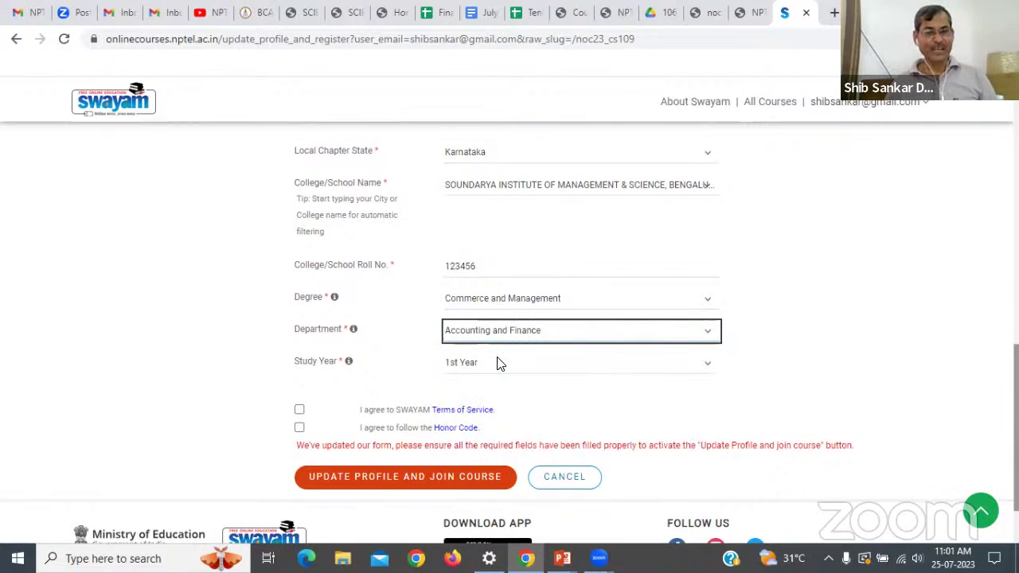
click(496, 367)
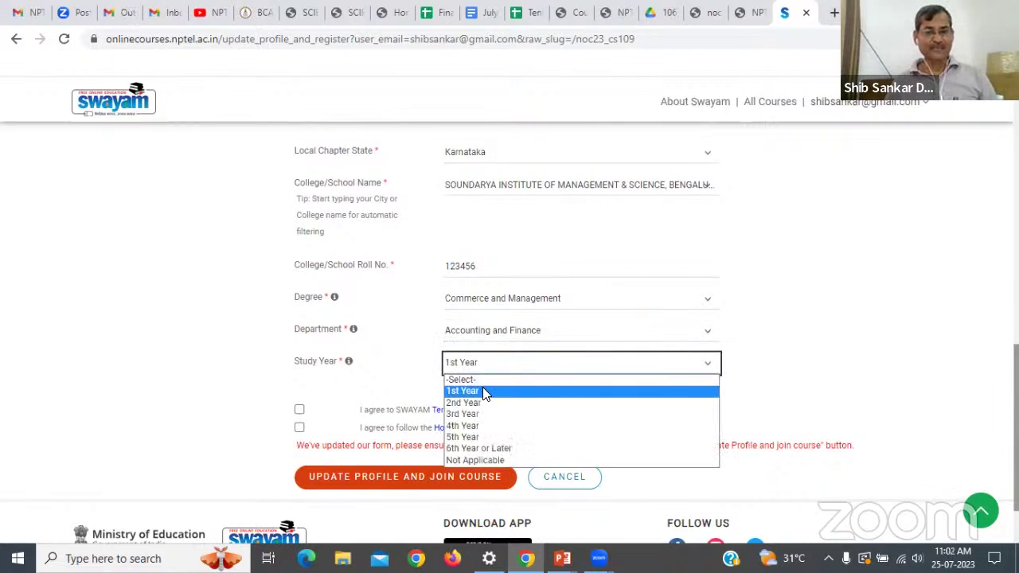
click(482, 389)
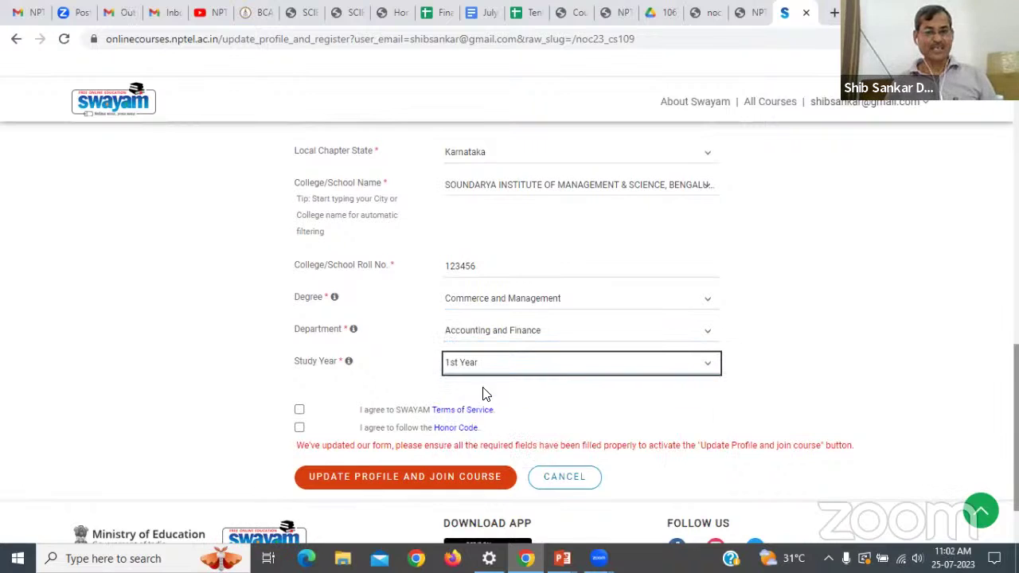
Accept the Terms of Service and Honor Code, then submit the profile and join.
click(300, 410)
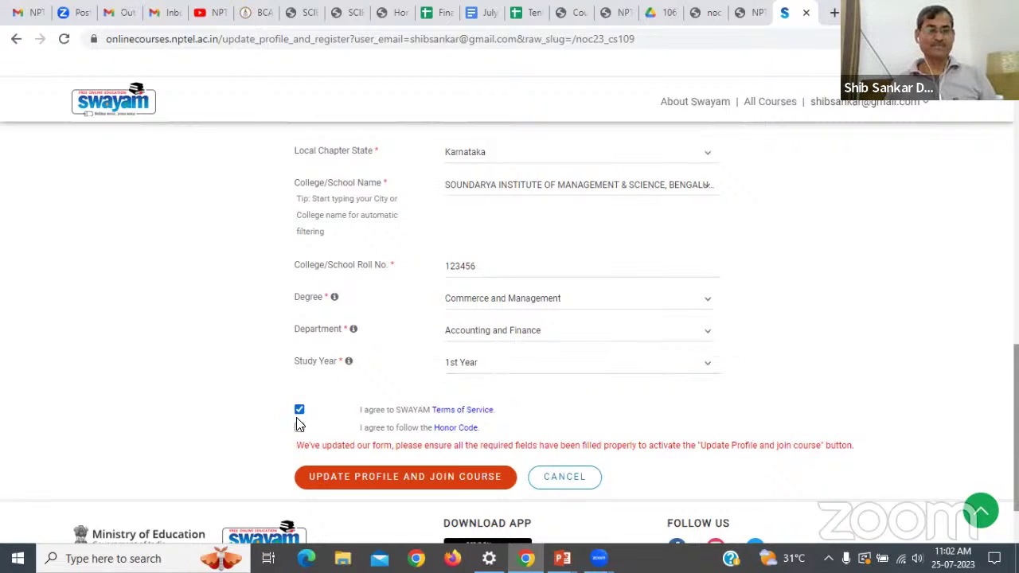
click(300, 429)
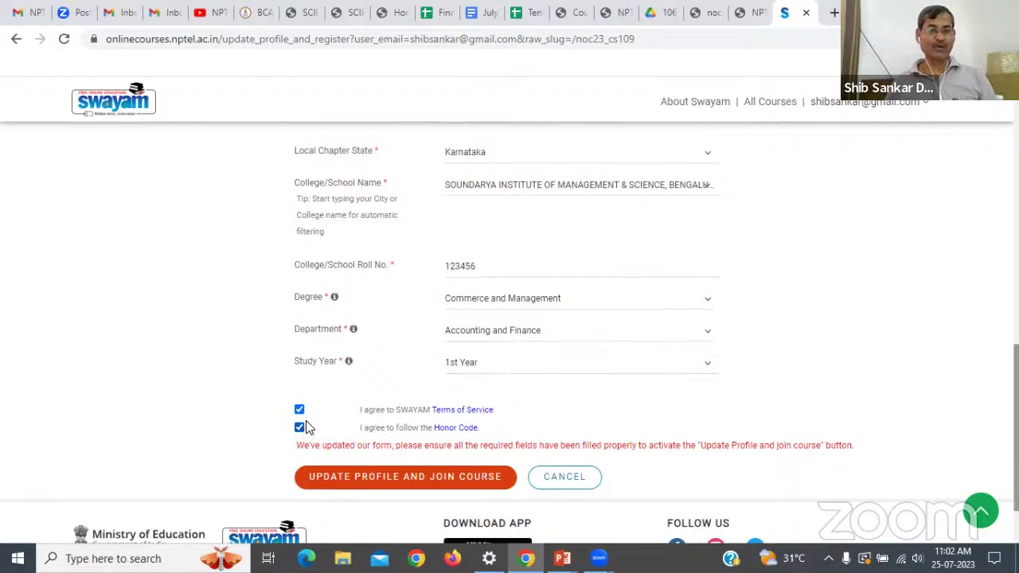
click(442, 477)
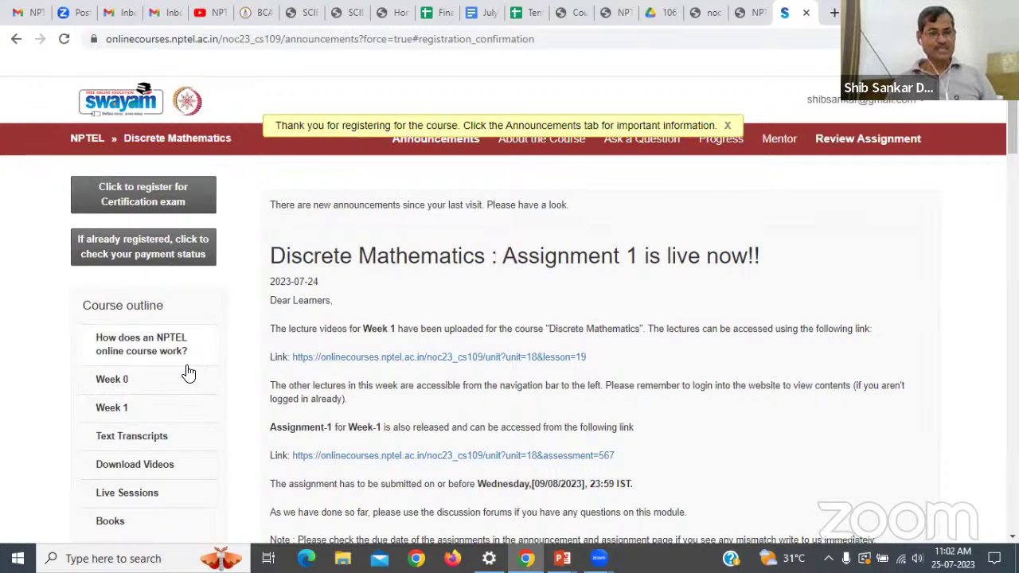
Expand Week 1 in the course outline and open the Motivation for Counting lesson.
scroll(183, 373, down, 2)
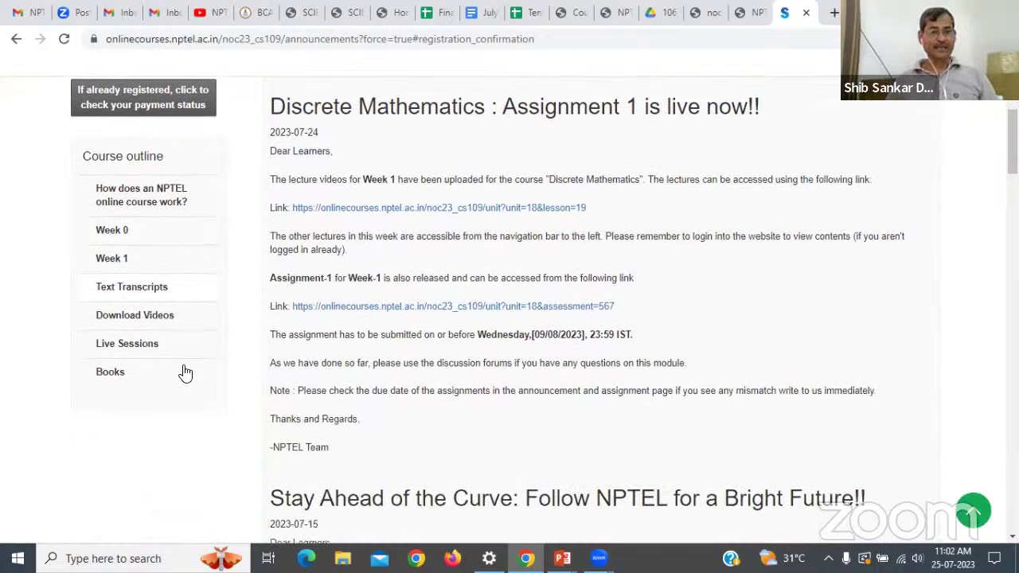
click(116, 259)
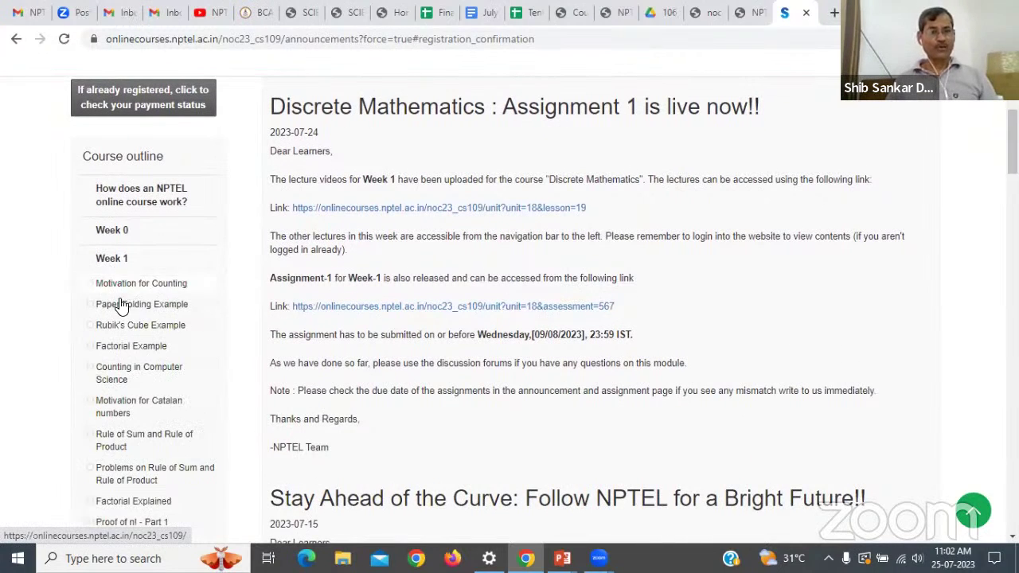
click(151, 288)
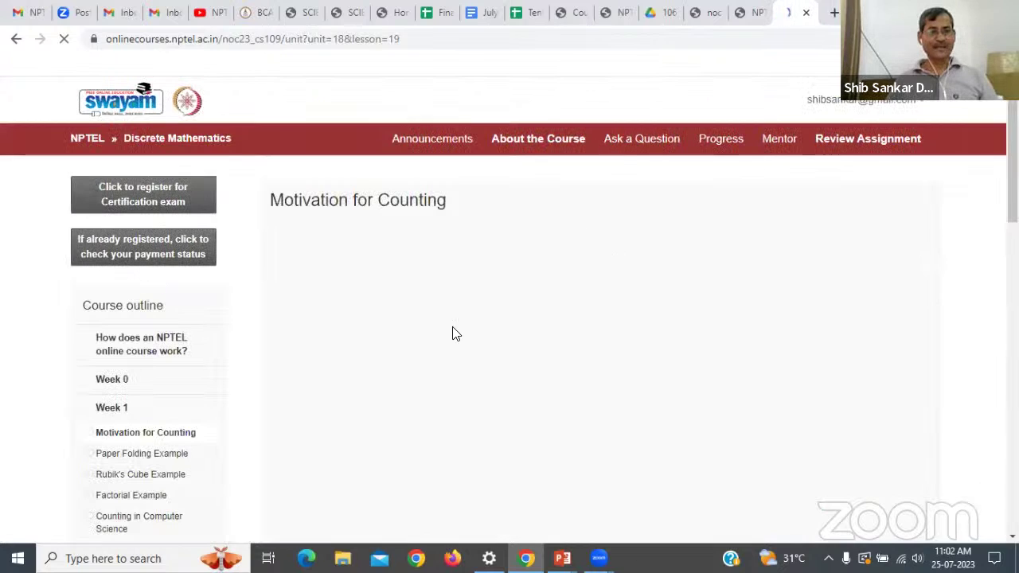
Start playing the Motivation for Counting lecture video.
scroll(438, 330, down, 3)
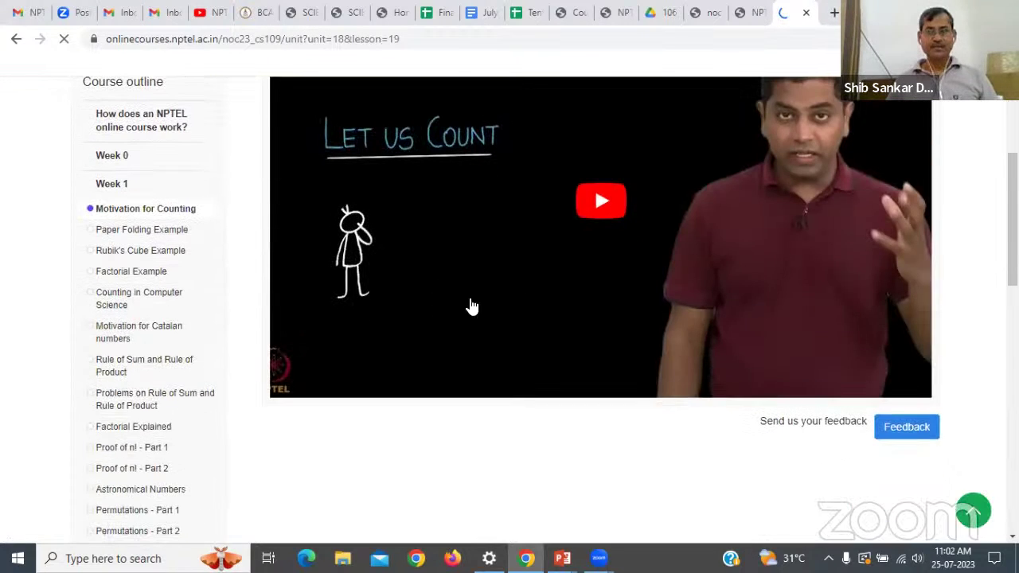
scroll(632, 367, down, 6)
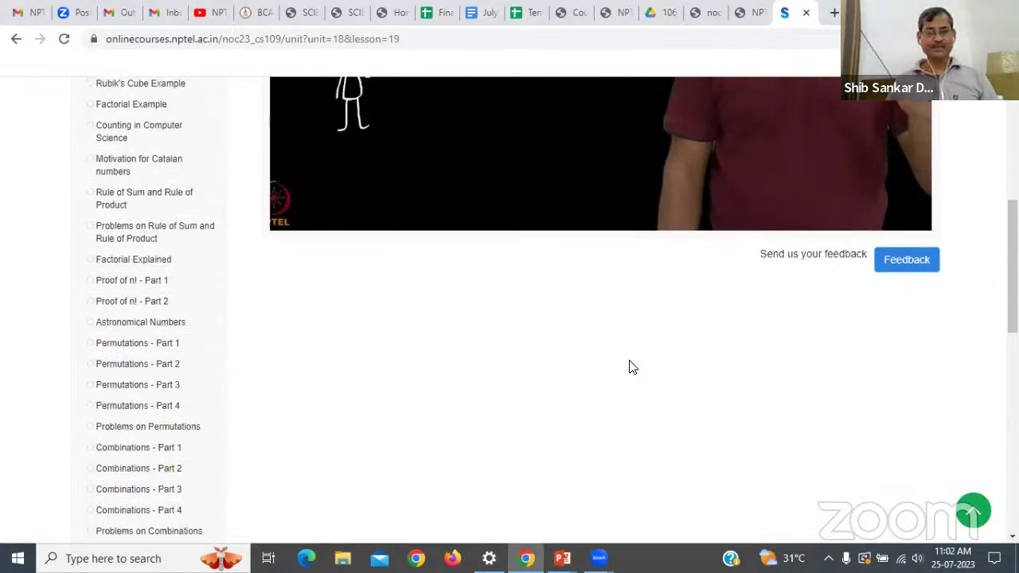
scroll(632, 367, down, 1)
scroll(625, 366, up, 5)
scroll(238, 328, down, 1)
scroll(202, 327, down, 4)
scroll(236, 312, up, 6)
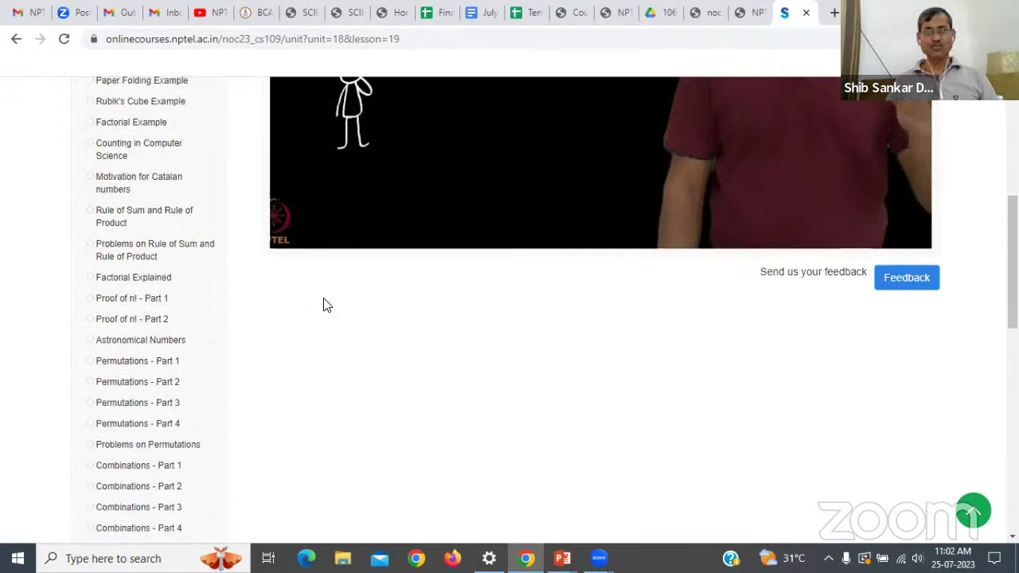
scroll(445, 231, up, 2)
click(598, 202)
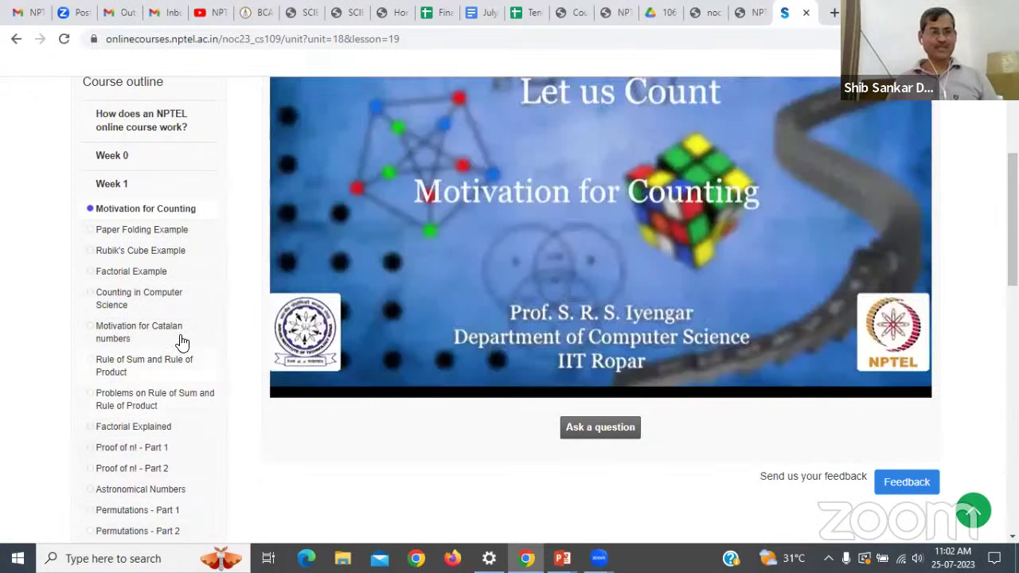
Collapse the Week 1 lesson list, expand Text Transcripts, and pause the lecture video.
scroll(183, 341, up, 2)
scroll(151, 310, down, 1)
click(117, 260)
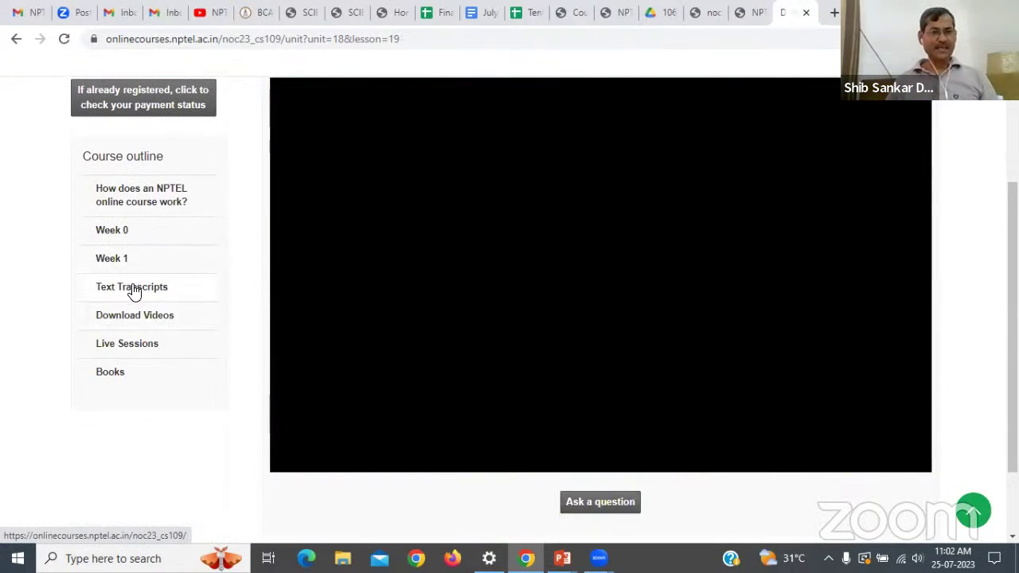
click(134, 290)
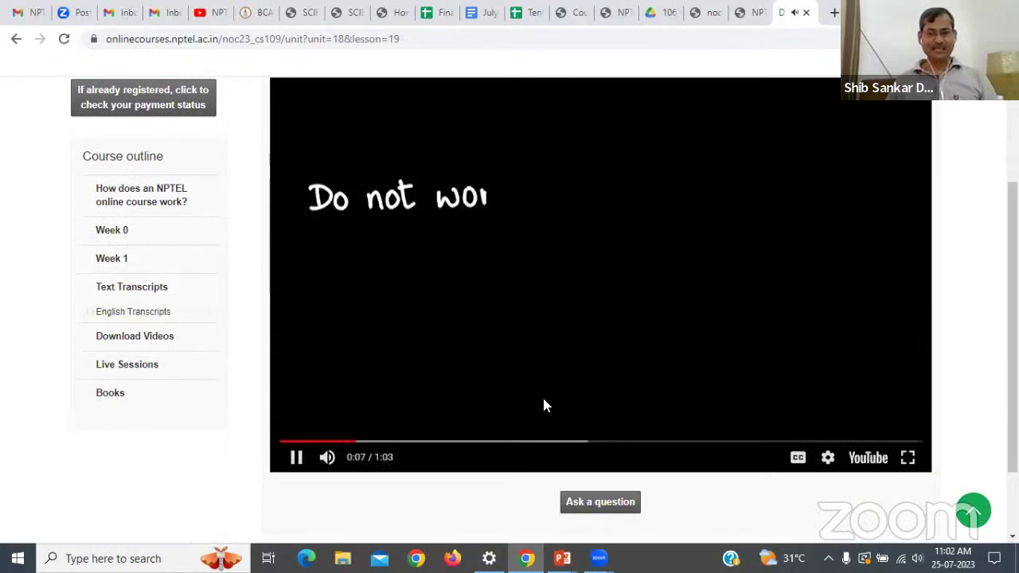
click(295, 459)
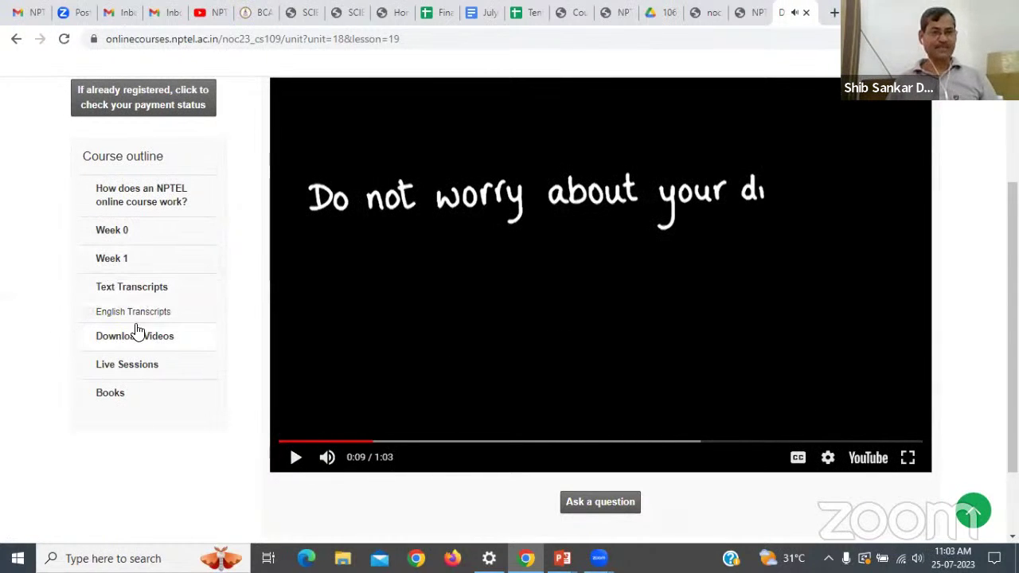
Expand the Books section and the Week 1 lessons again to reach Week 1: Assignment 1.
click(143, 316)
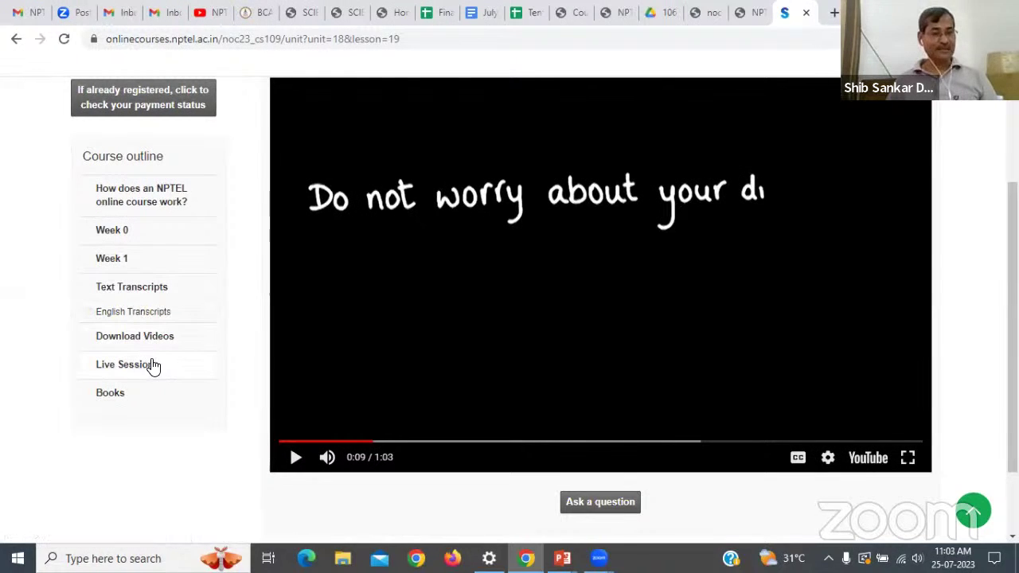
click(119, 395)
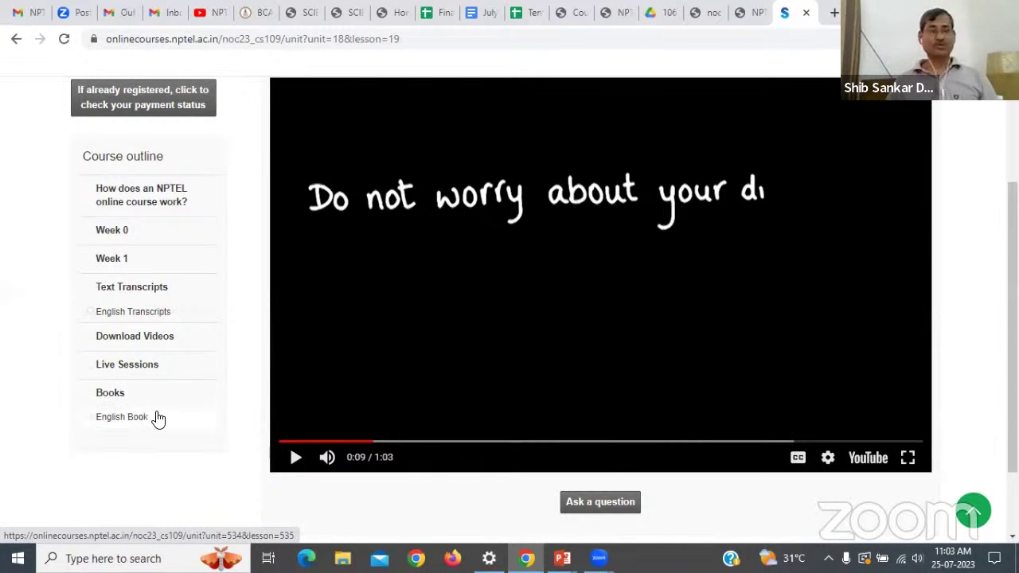
scroll(163, 398, up, 2)
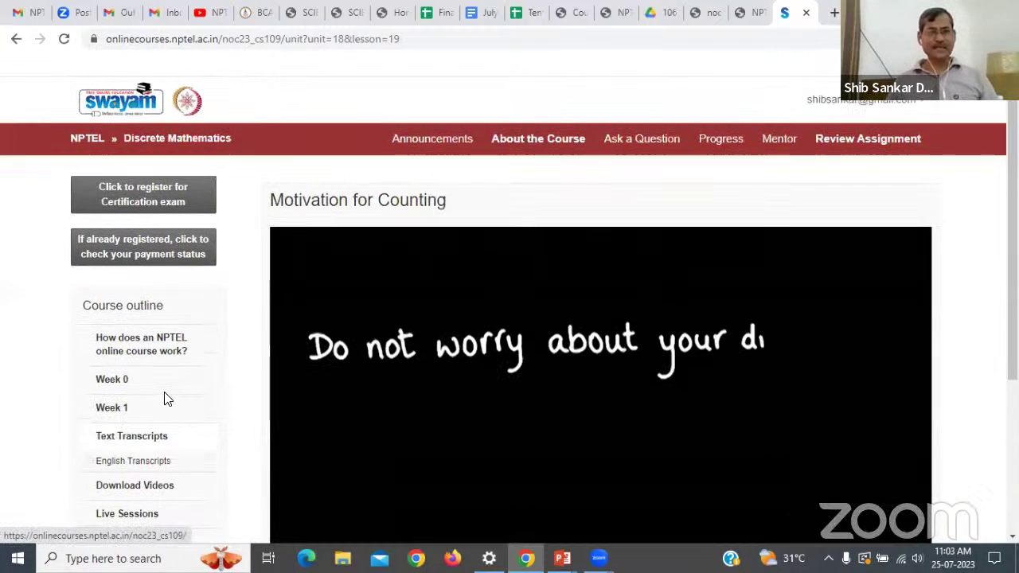
click(112, 408)
scroll(187, 402, down, 7)
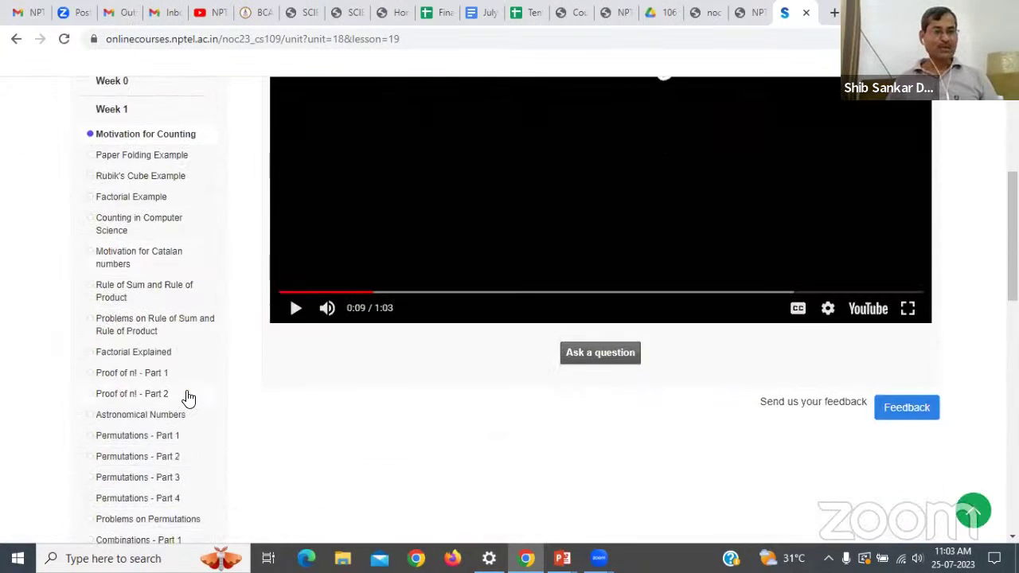
scroll(189, 398, down, 3)
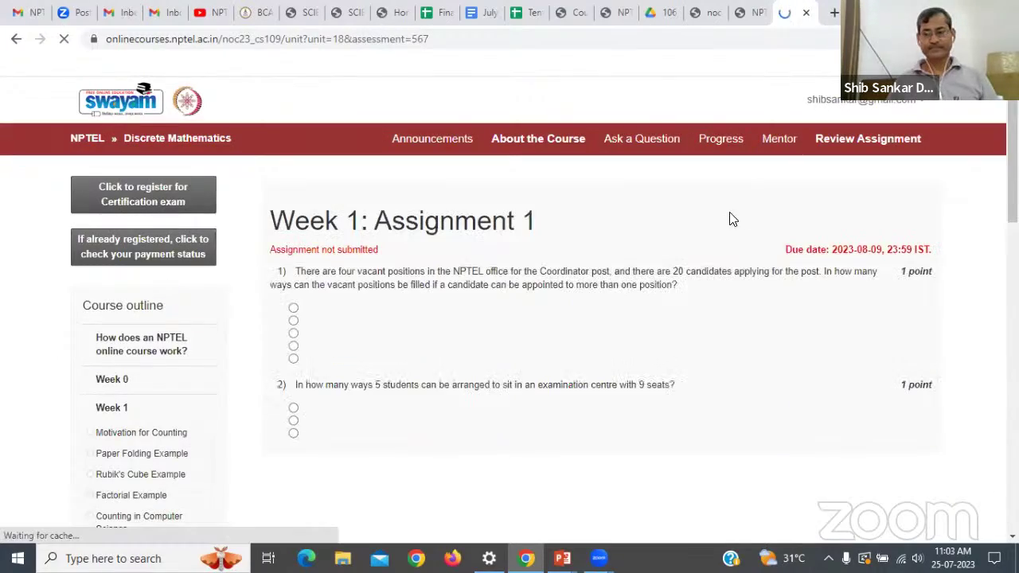
scroll(613, 242, down, 10)
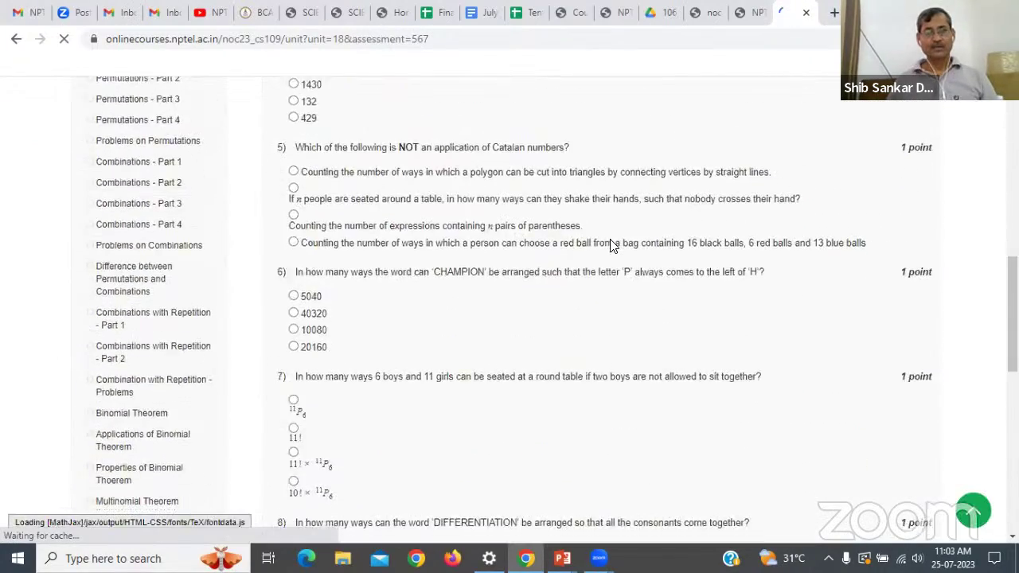